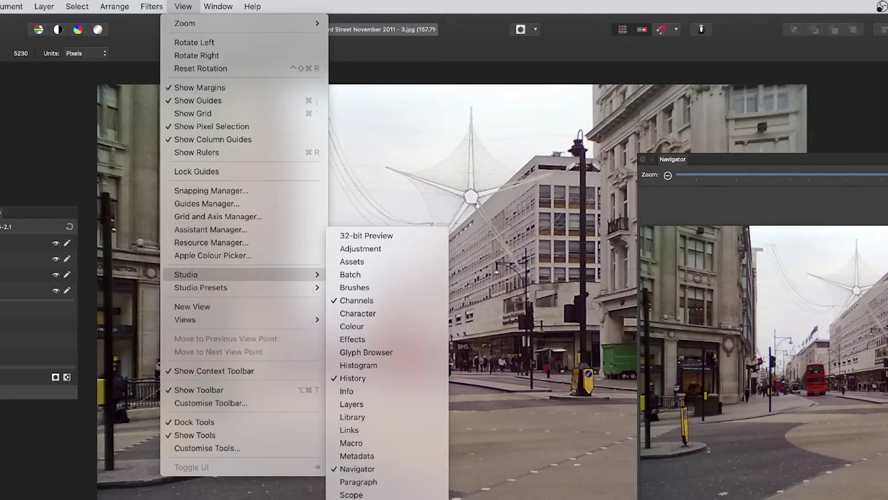
# Isolate the Composite Red channel and apply a Gaussian Blur with a radius of about 20.8 px
pyautogui.click(768, 158)
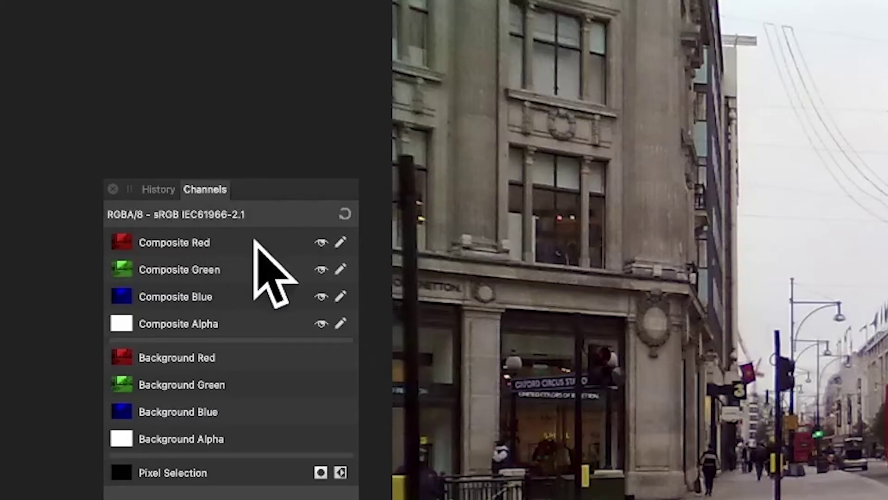
pyautogui.click(236, 243)
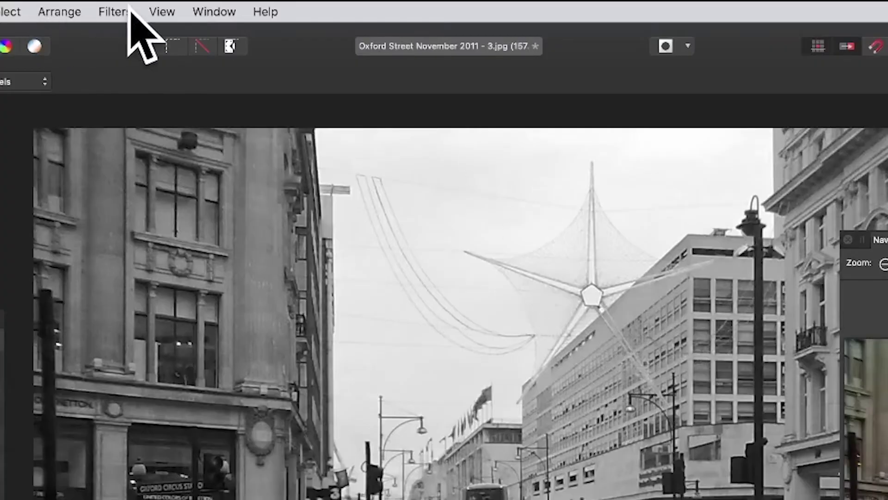
pyautogui.click(118, 11)
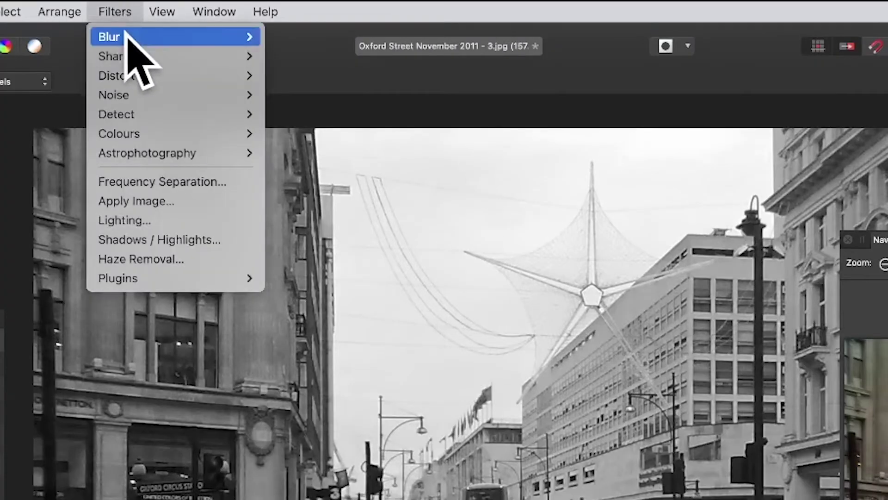
pyautogui.moveTo(128, 37)
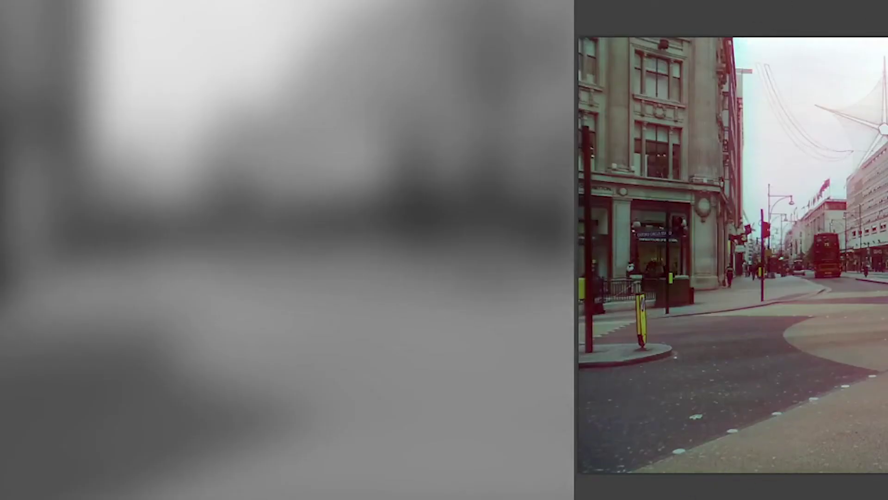
pyautogui.moveTo(715, 499); pyautogui.dragTo(122, 203)
pyautogui.moveTo(138, 234); pyautogui.dragTo(112, 234)
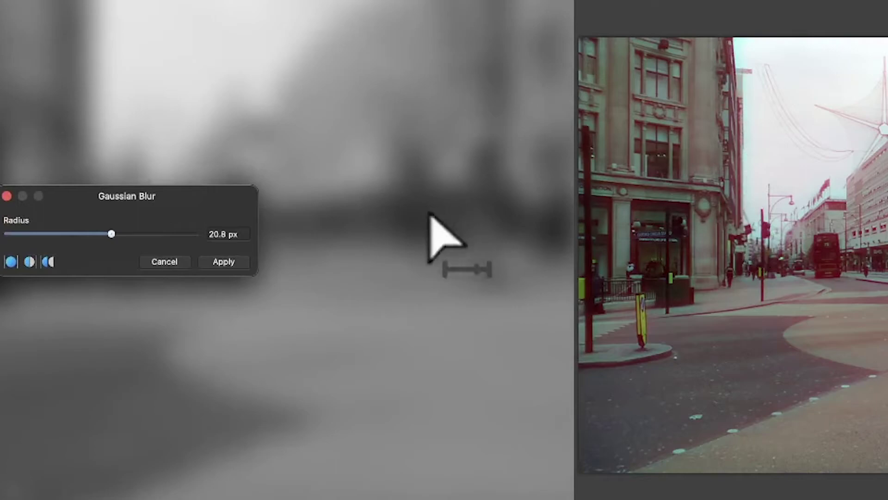
pyautogui.click(222, 262)
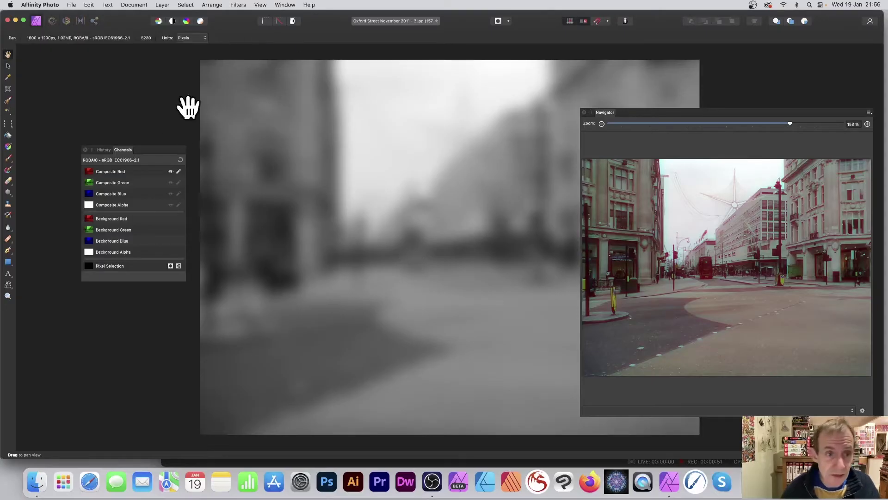
# Isolate the Composite Green channel for editing
pyautogui.click(124, 183)
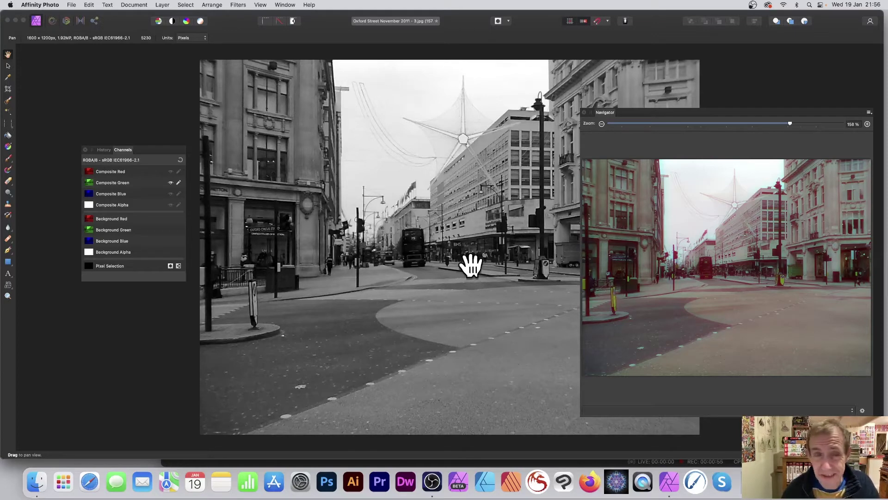
pyautogui.click(238, 5)
pyautogui.moveTo(241, 30)
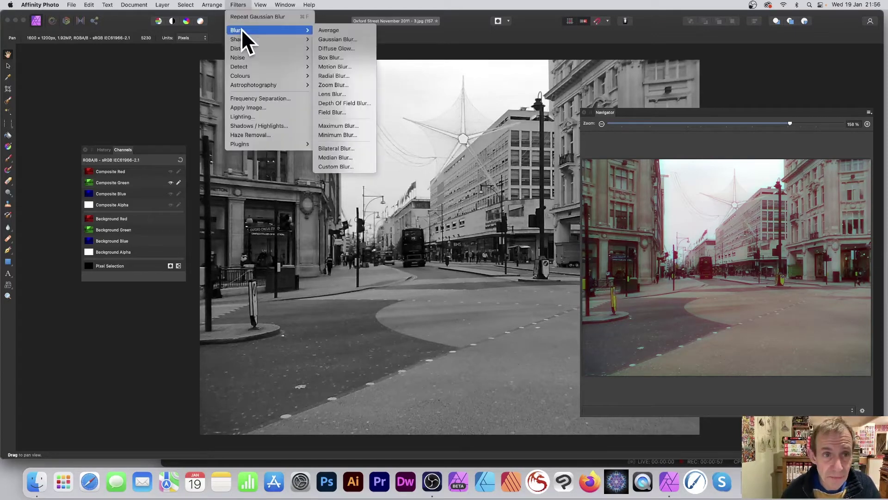
pyautogui.click(341, 75)
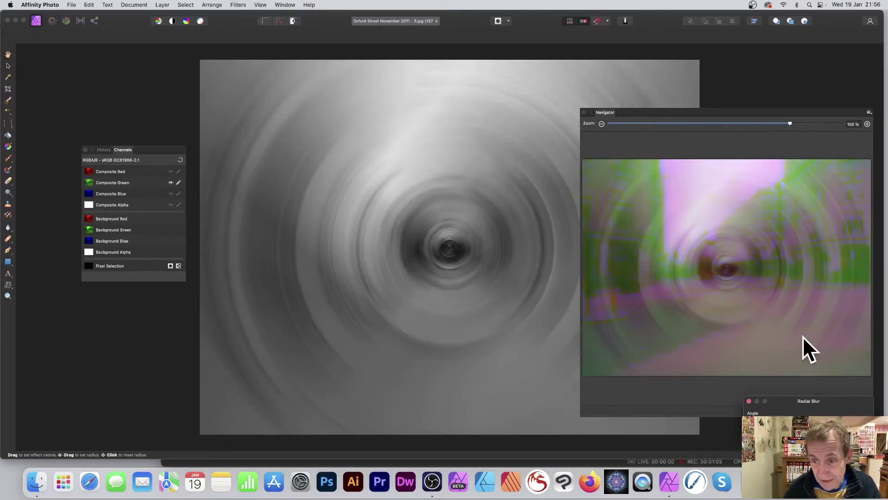
pyautogui.moveTo(818, 401); pyautogui.dragTo(382, 216)
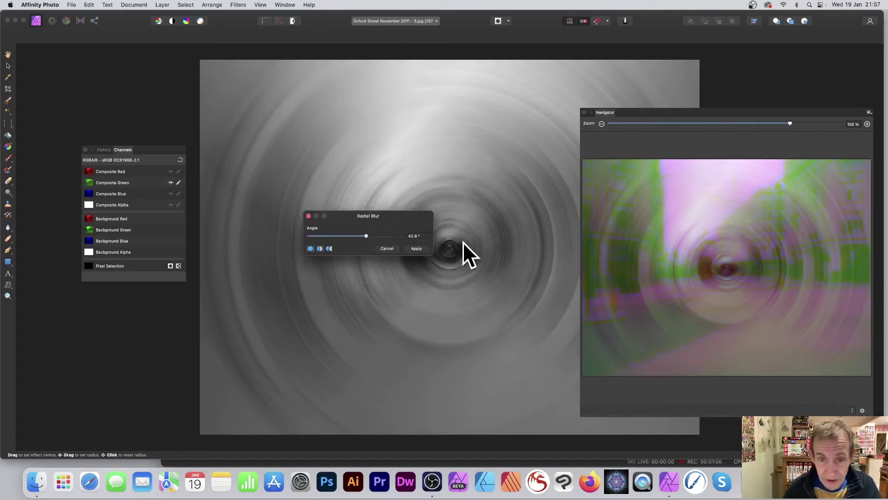
pyautogui.moveTo(463, 242); pyautogui.dragTo(249, 315)
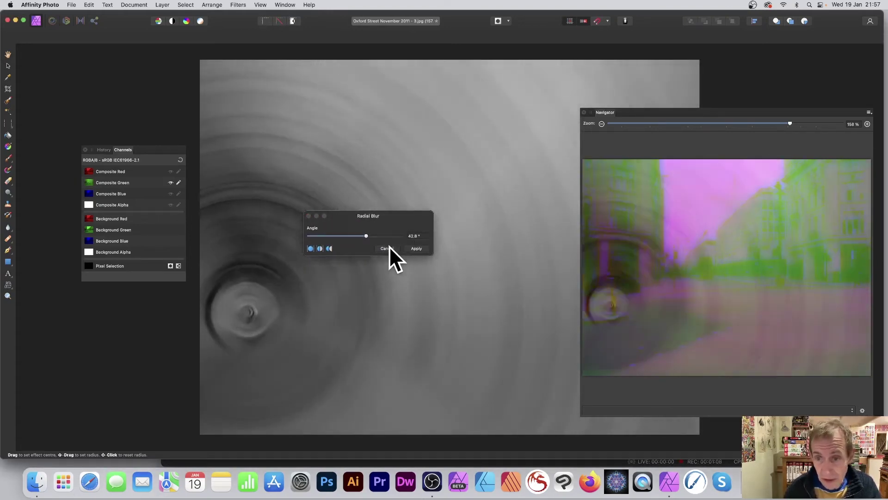
pyautogui.click(386, 249)
# Apply a Gaussian Blur with a radius of about 44 px to the Composite Green channel
pyautogui.click(237, 4)
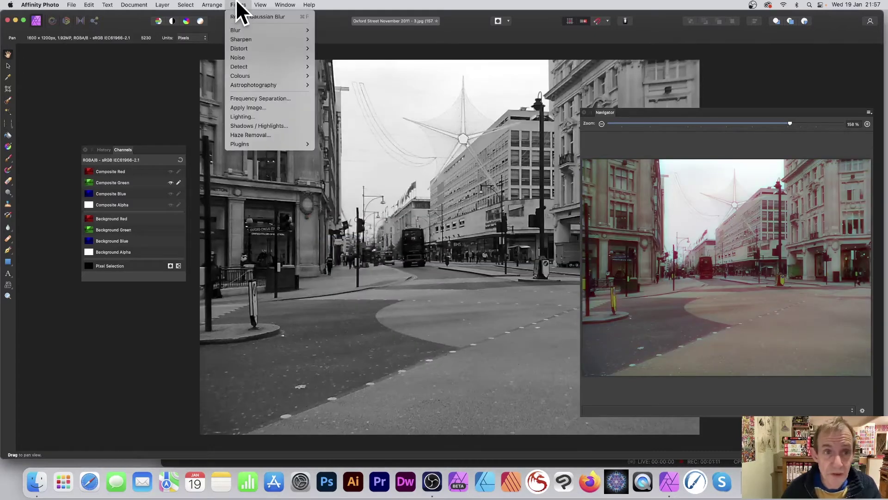
pyautogui.moveTo(236, 29)
pyautogui.click(337, 39)
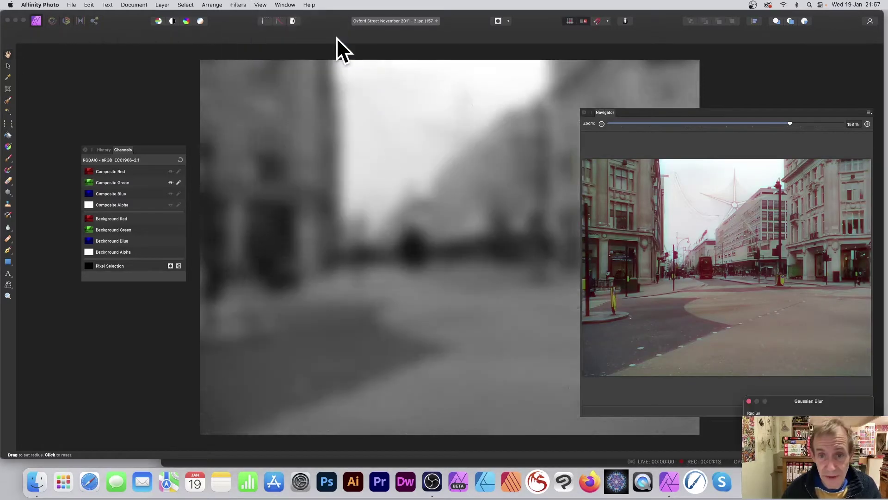
pyautogui.moveTo(809, 404); pyautogui.dragTo(403, 221)
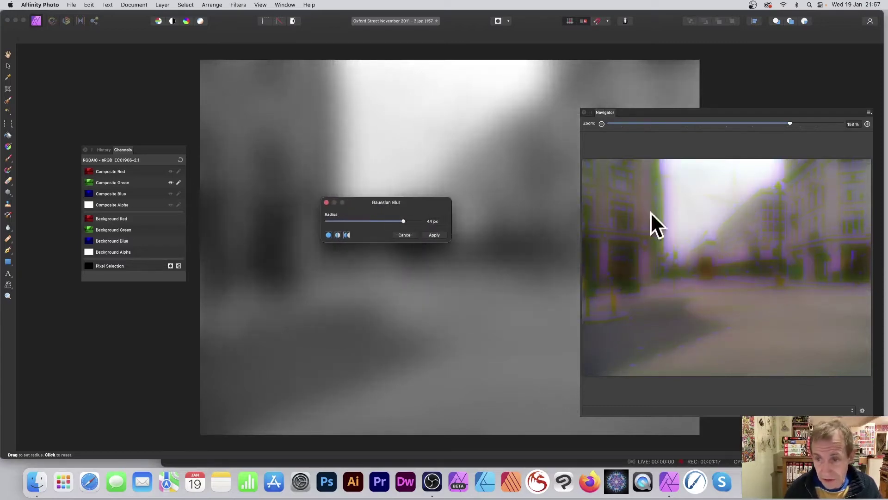
pyautogui.click(437, 235)
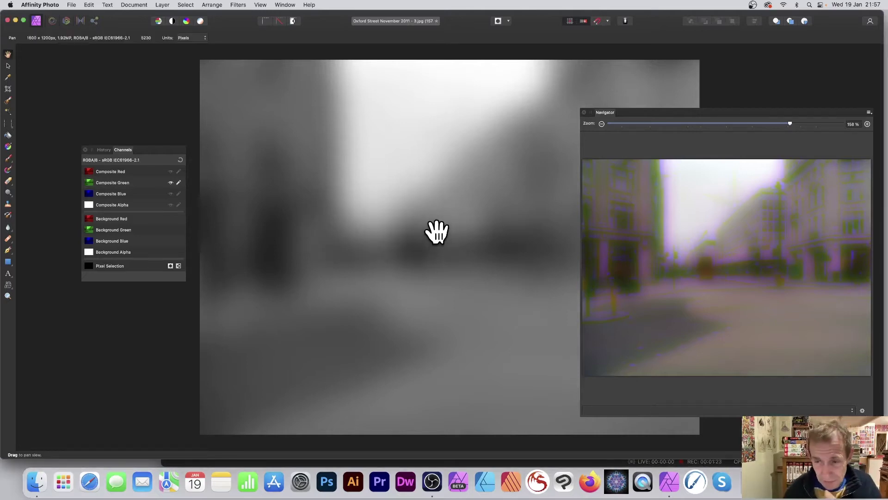
# Apply a Gaussian Blur to the Composite Blue channel, and restore the display of all channels
pyautogui.click(121, 194)
pyautogui.click(238, 5)
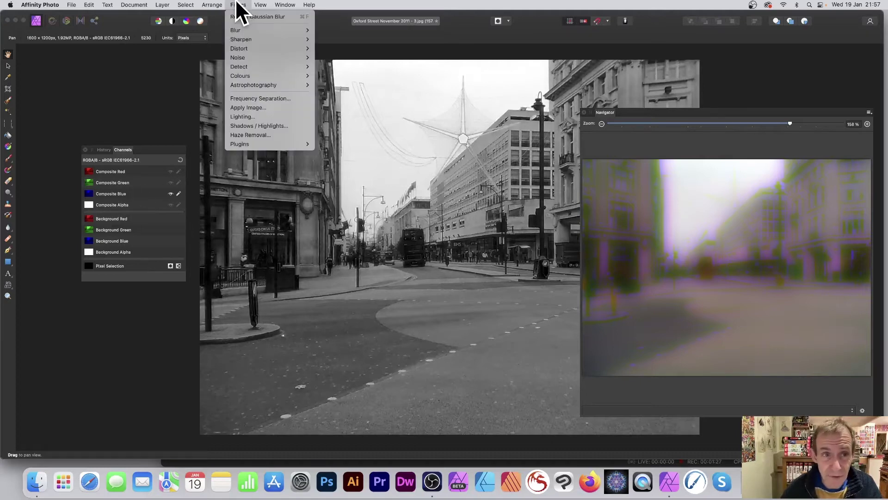
pyautogui.moveTo(242, 32)
pyautogui.click(339, 40)
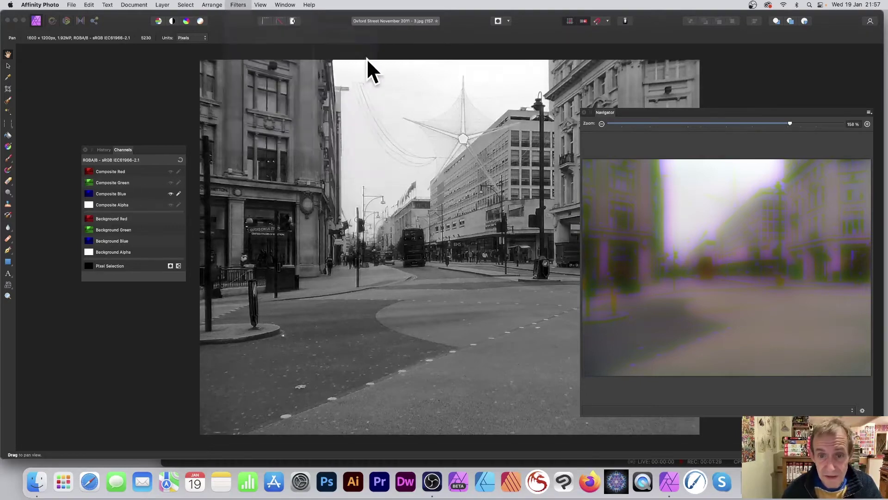
pyautogui.moveTo(797, 410); pyautogui.dragTo(331, 217)
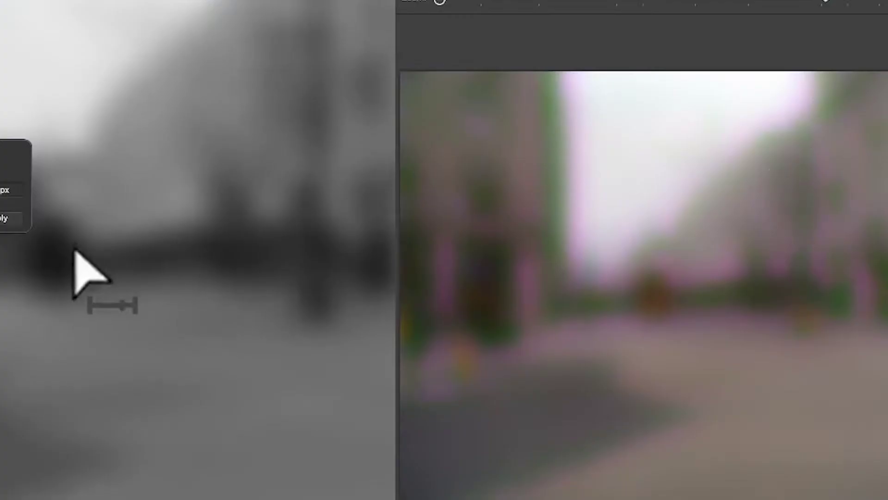
pyautogui.click(3, 218)
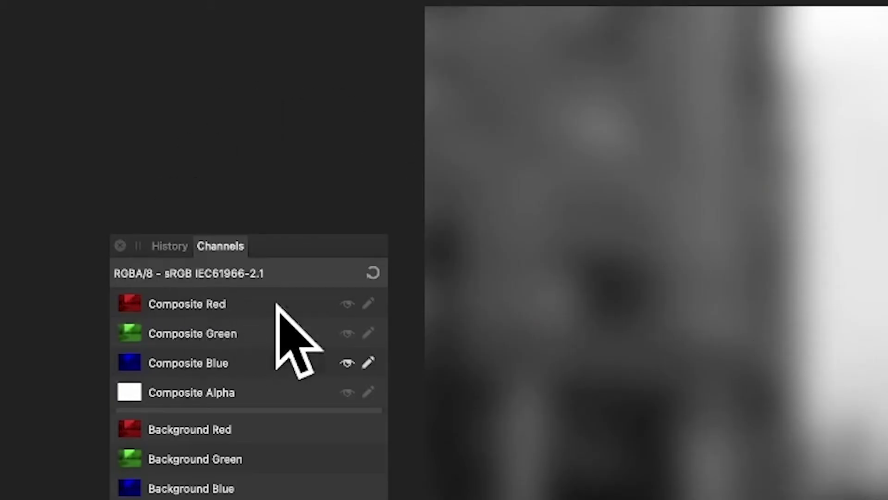
pyautogui.click(372, 272)
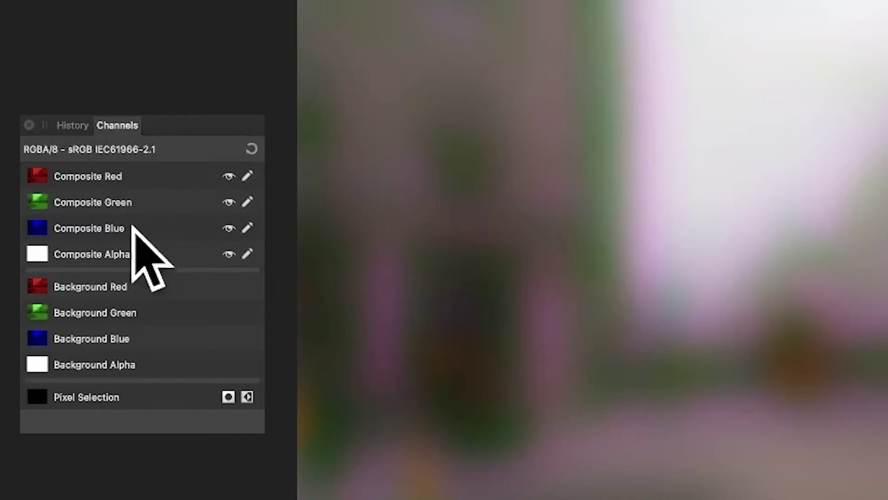
# Apply a Mirror distortion to the Composite Red channel with 9 mirrors, an input angle of about 258° and its centre in the photo's upper-left area
pyautogui.click(115, 175)
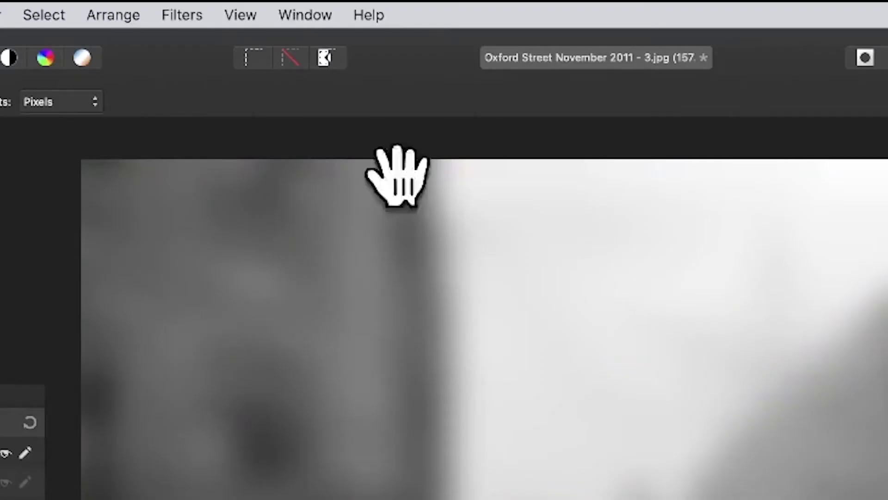
pyautogui.click(190, 17)
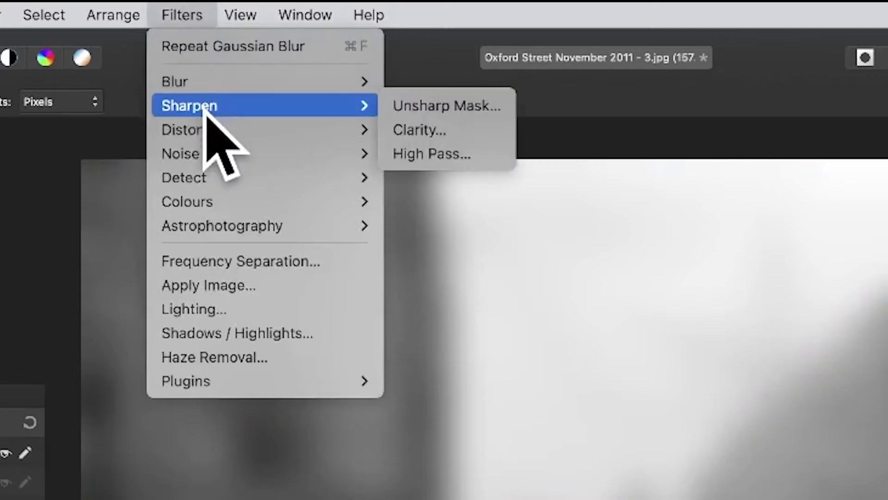
pyautogui.moveTo(206, 131)
pyautogui.click(438, 441)
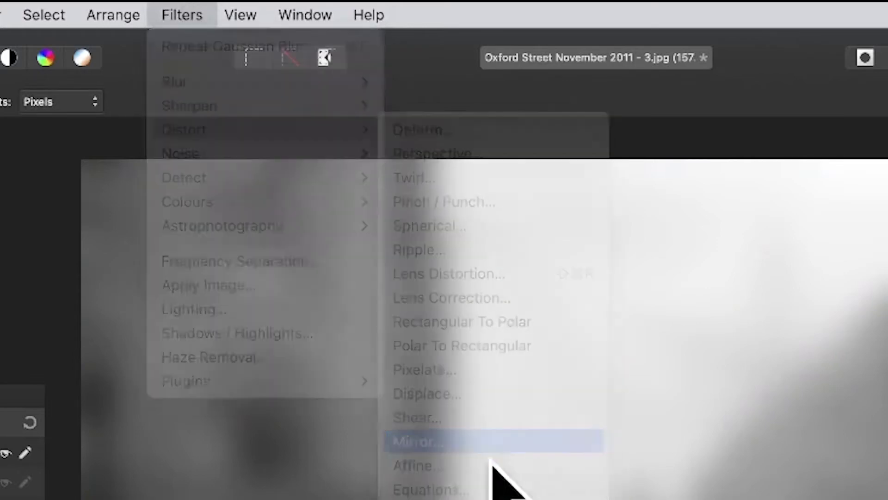
pyautogui.moveTo(856, 421); pyautogui.dragTo(162, 258)
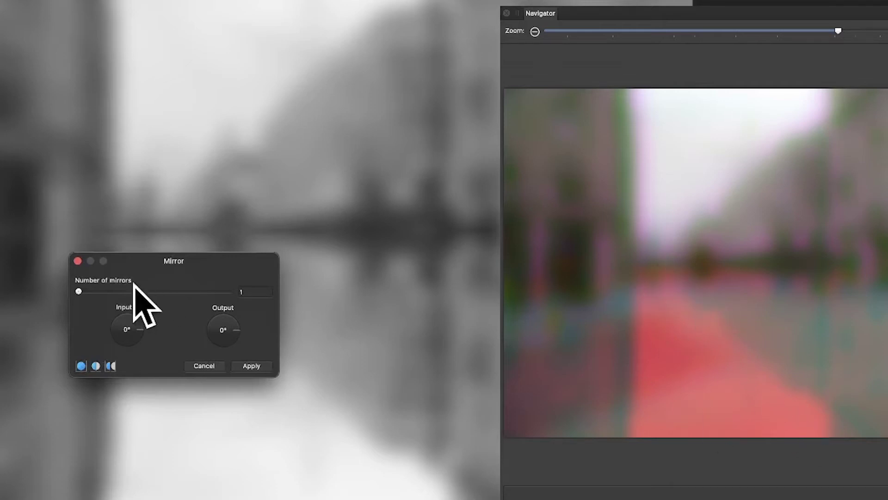
pyautogui.moveTo(99, 293); pyautogui.dragTo(142, 293)
pyautogui.moveTo(287, 227); pyautogui.dragTo(18, 73)
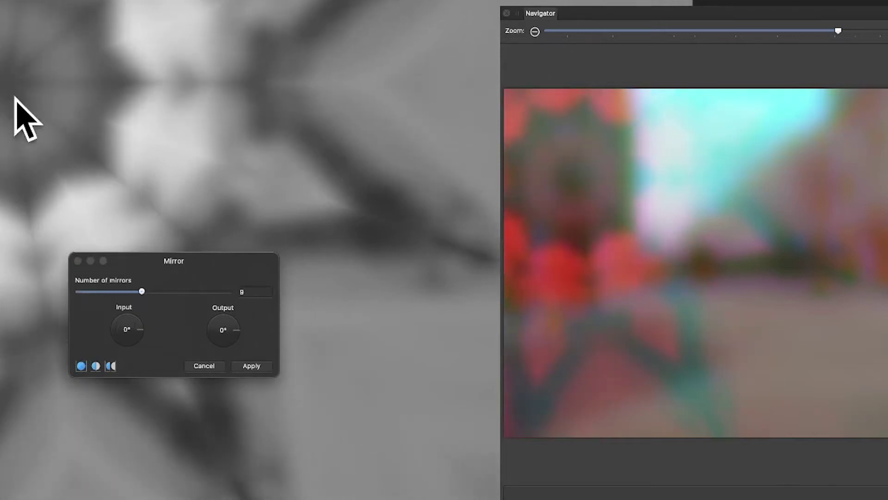
pyautogui.moveTo(135, 321); pyautogui.dragTo(121, 356)
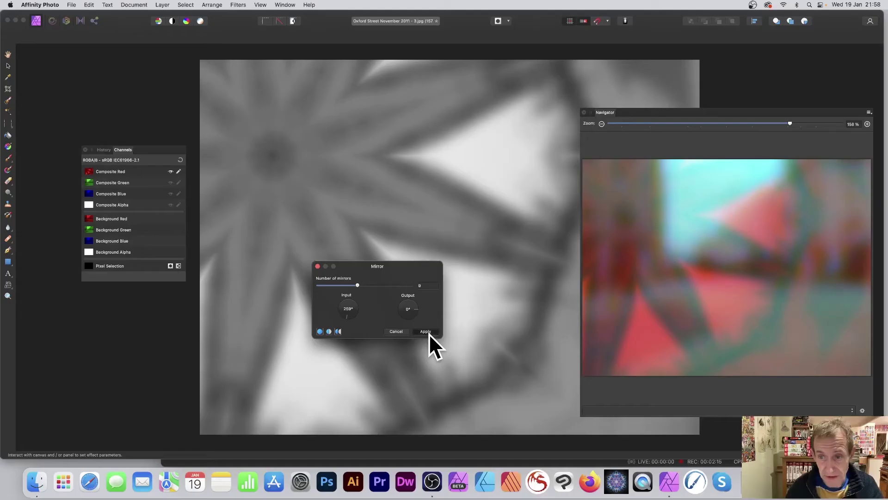
pyautogui.click(252, 366)
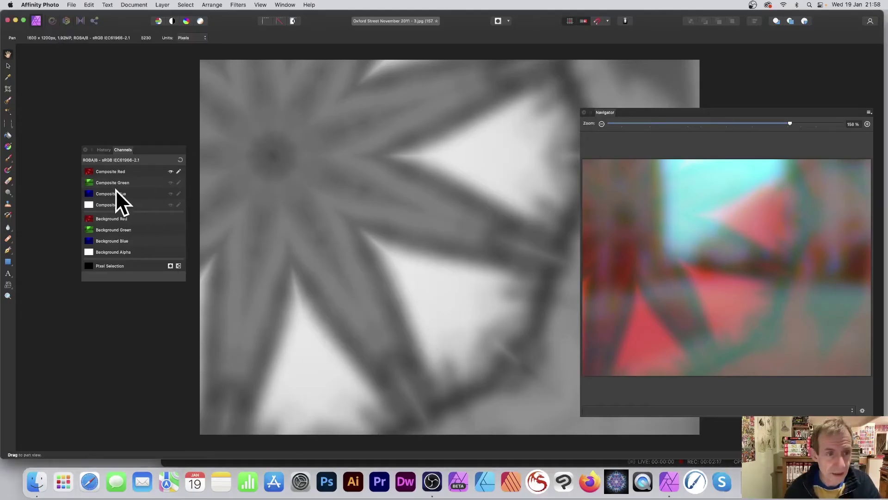
# Apply a Mirror distortion to the Composite Green channel with 11 mirrors, a 270° input angle and its centre in the photo's upper-right area
pyautogui.click(127, 182)
pyautogui.click(238, 4)
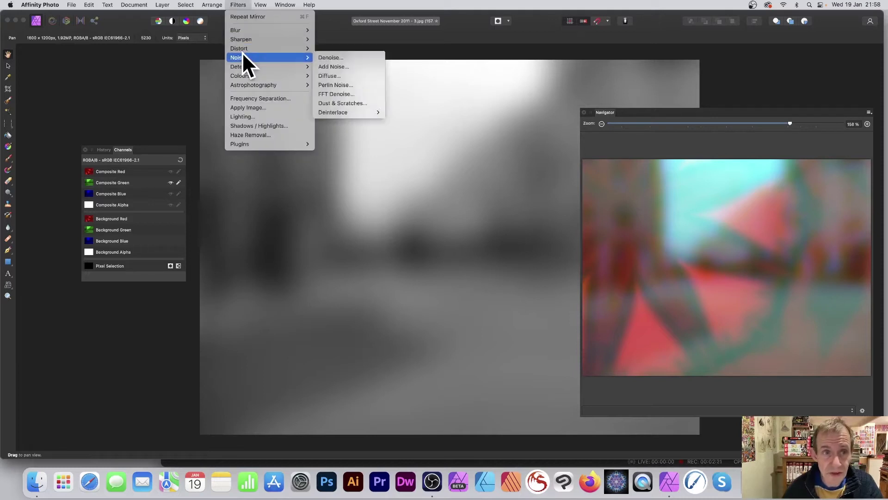
pyautogui.moveTo(287, 51)
pyautogui.click(326, 171)
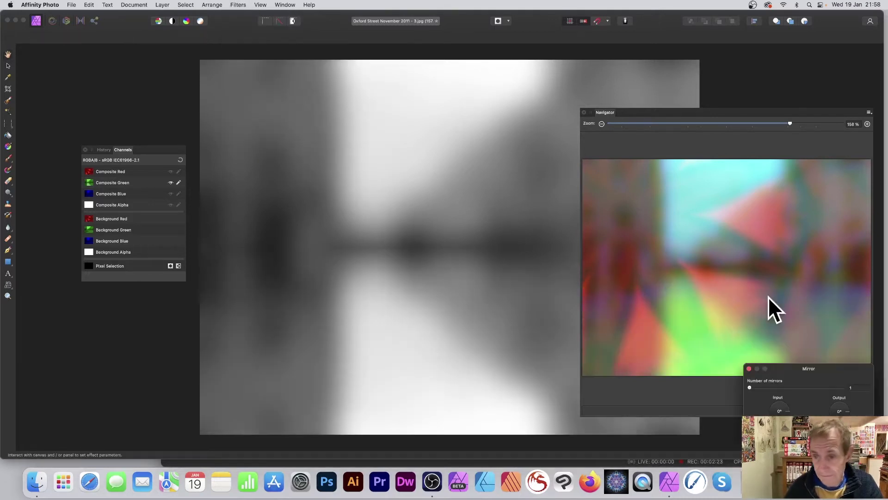
pyautogui.moveTo(805, 373); pyautogui.dragTo(398, 252)
pyautogui.moveTo(517, 209); pyautogui.dragTo(365, 232)
pyautogui.moveTo(384, 274); pyautogui.dragTo(377, 291)
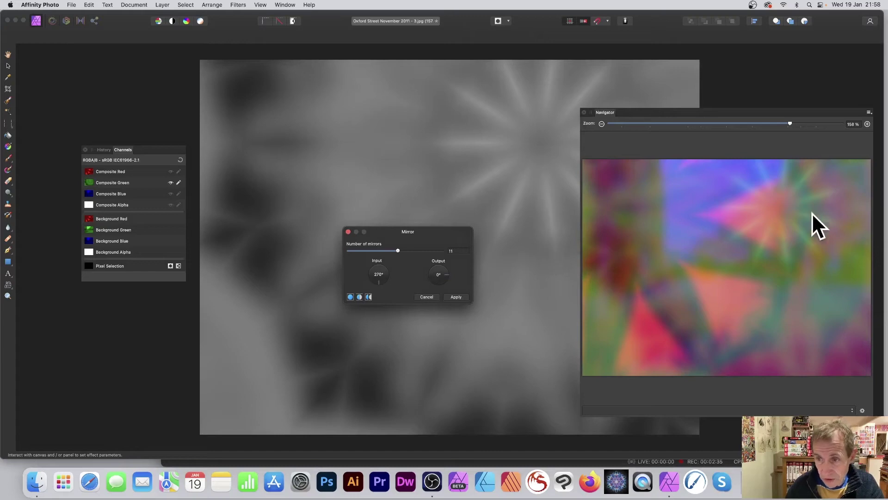
pyautogui.click(458, 297)
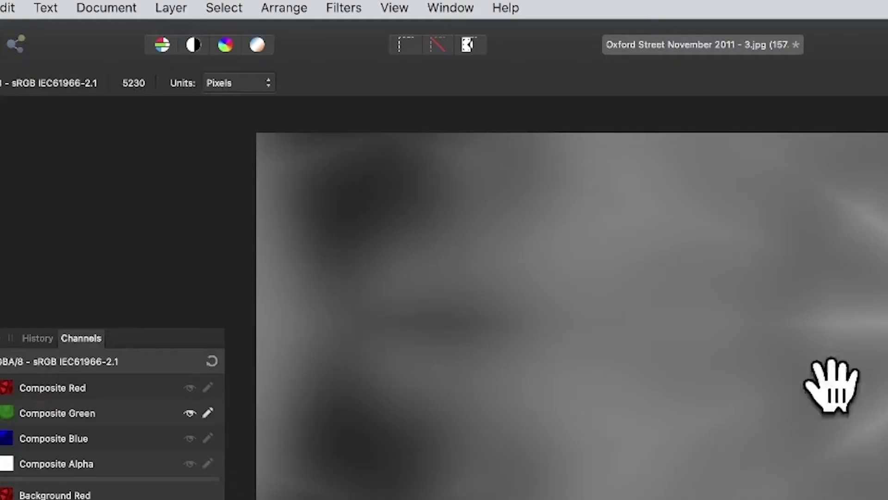
# Repeat the Mirror distortion on the Composite Green channel and fade it to 62 % with the Lighten blend mode
pyautogui.click(340, 10)
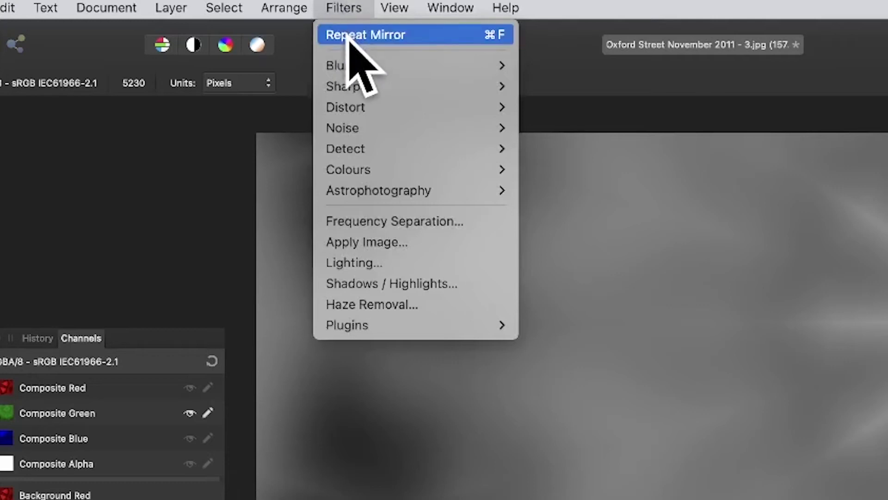
pyautogui.click(350, 33)
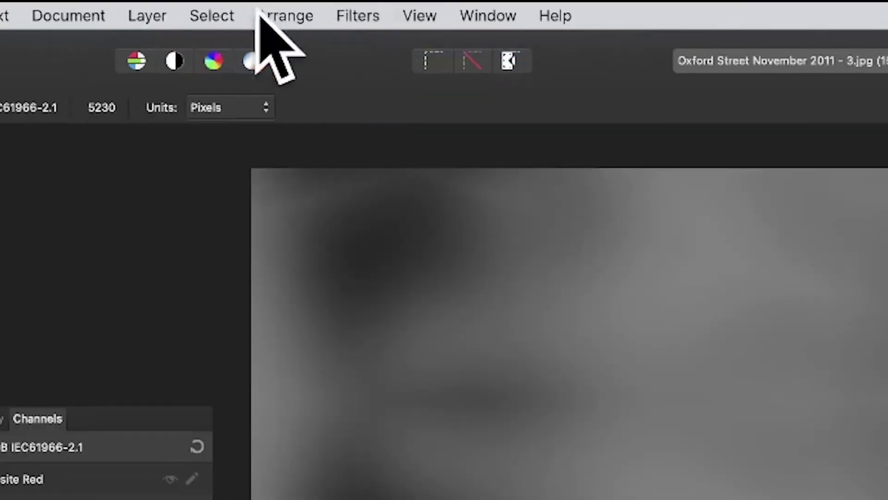
pyautogui.click(139, 6)
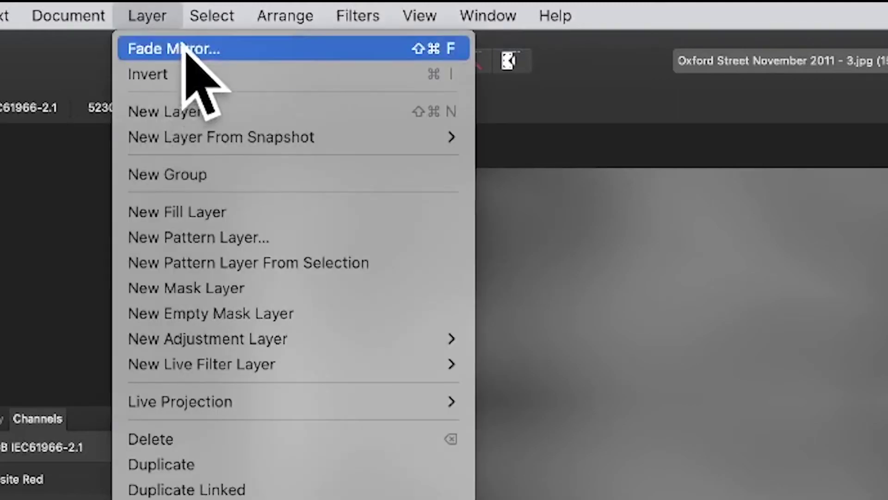
pyautogui.click(221, 51)
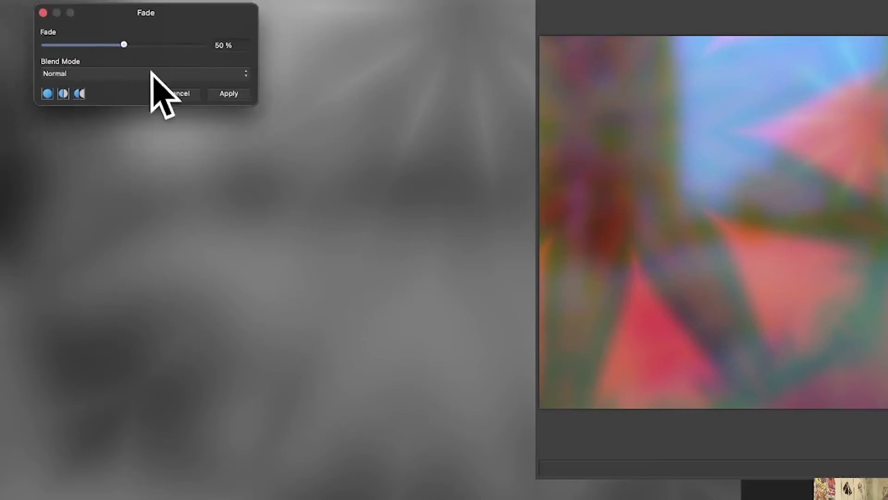
pyautogui.moveTo(117, 44); pyautogui.dragTo(143, 45)
pyautogui.click(144, 74)
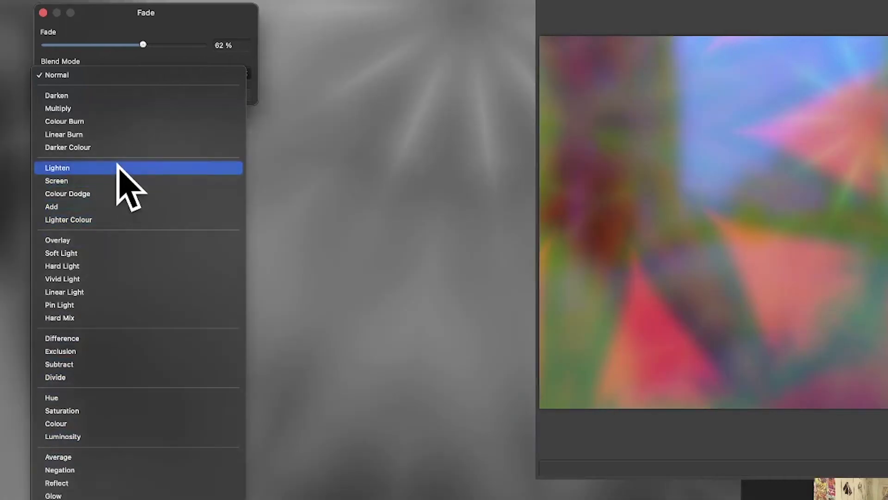
pyautogui.click(118, 168)
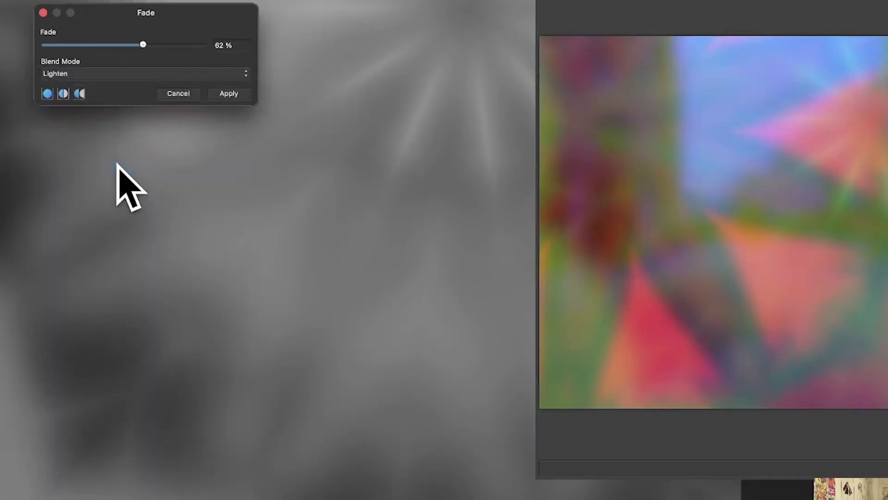
pyautogui.click(241, 93)
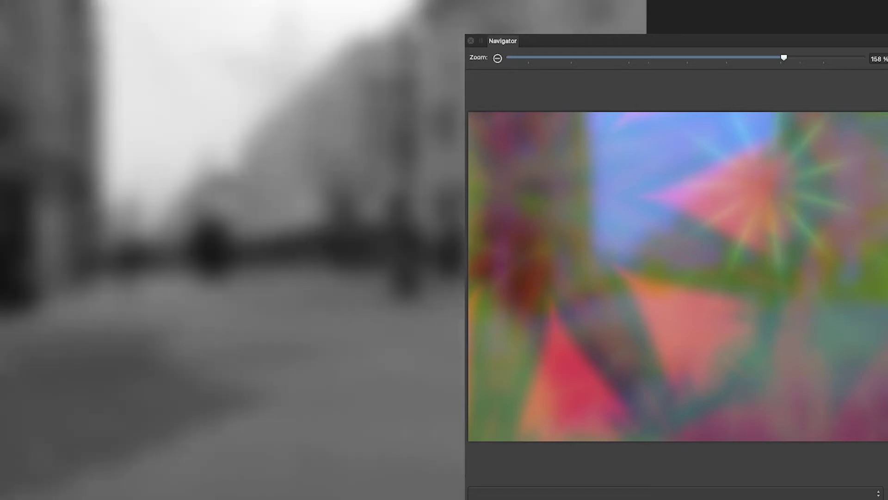
# Apply a Mirror distortion to the Composite Blue channel with 9 mirrors, an input angle of about 250° and its centre in the photo's upper-right area
pyautogui.click(0, 0)
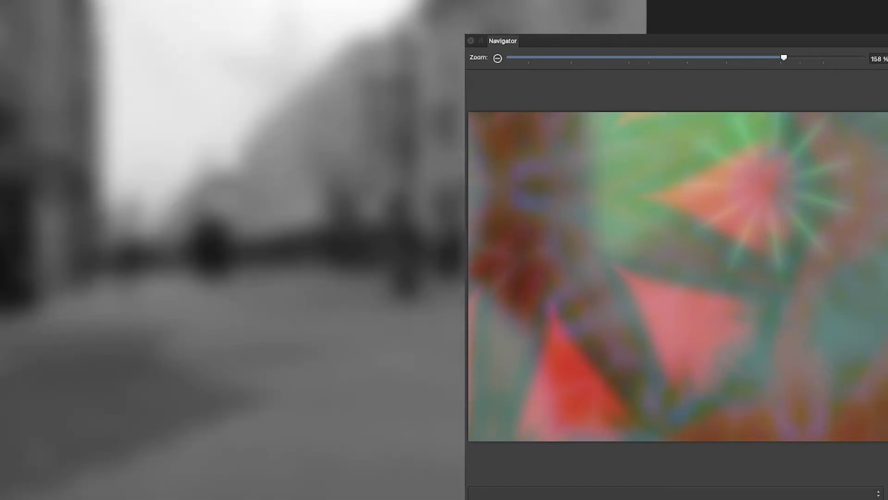
pyautogui.click(0, 0)
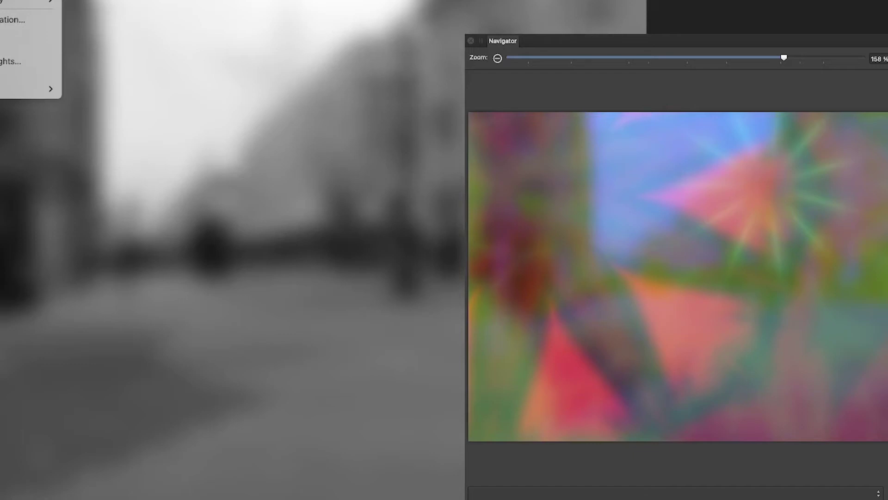
pyautogui.moveTo(51, 2)
pyautogui.click(116, 124)
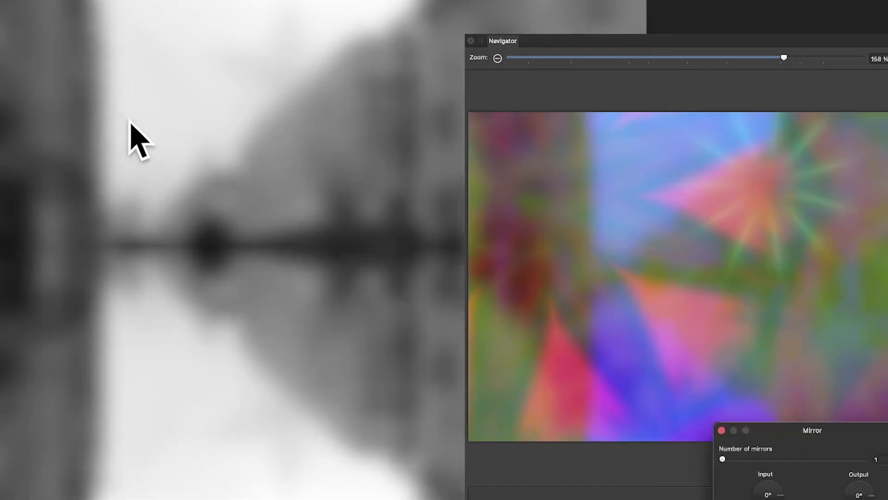
pyautogui.moveTo(817, 425); pyautogui.dragTo(160, 160)
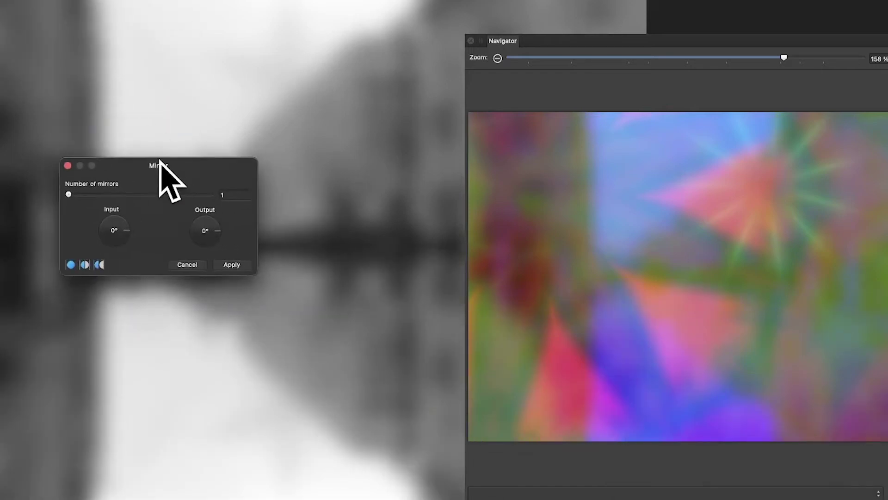
pyautogui.moveTo(86, 194); pyautogui.dragTo(107, 194)
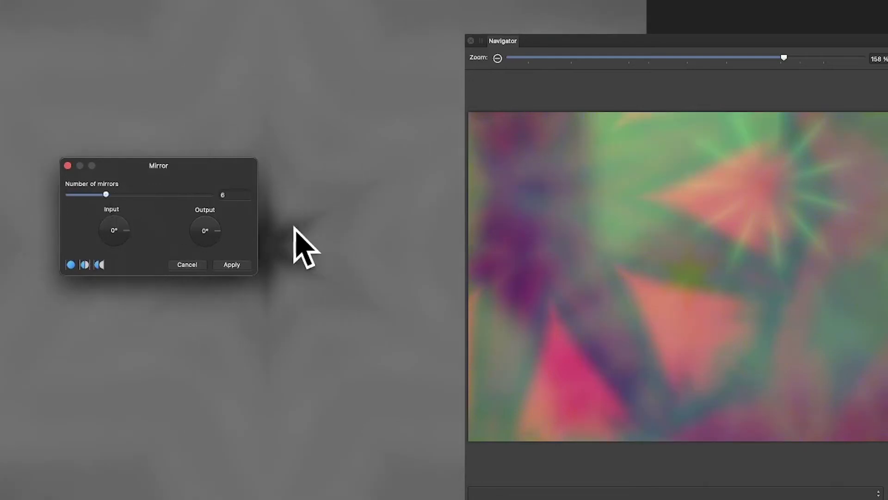
pyautogui.moveTo(294, 227); pyautogui.dragTo(466, 80)
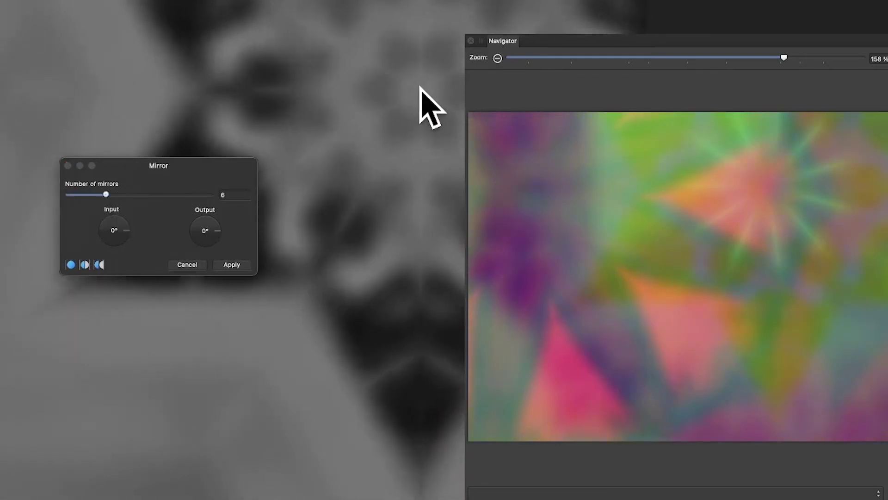
pyautogui.moveTo(106, 194); pyautogui.dragTo(128, 194)
pyautogui.moveTo(118, 225); pyautogui.dragTo(110, 242)
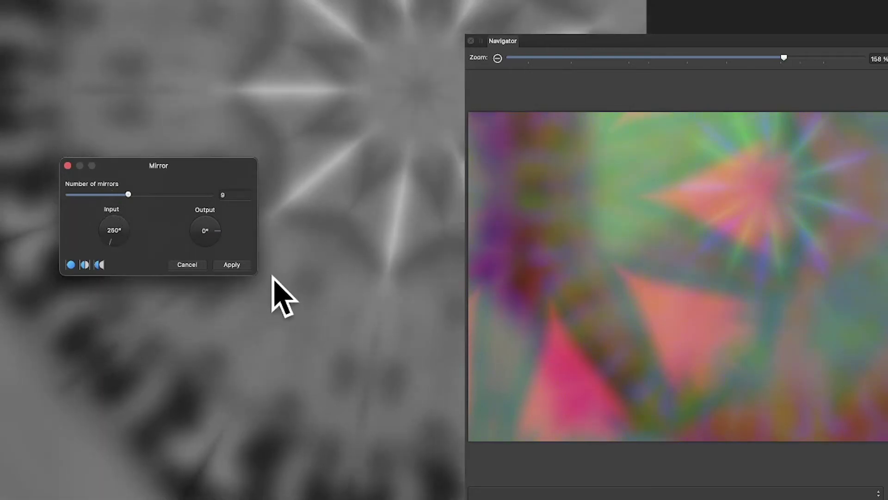
pyautogui.click(244, 266)
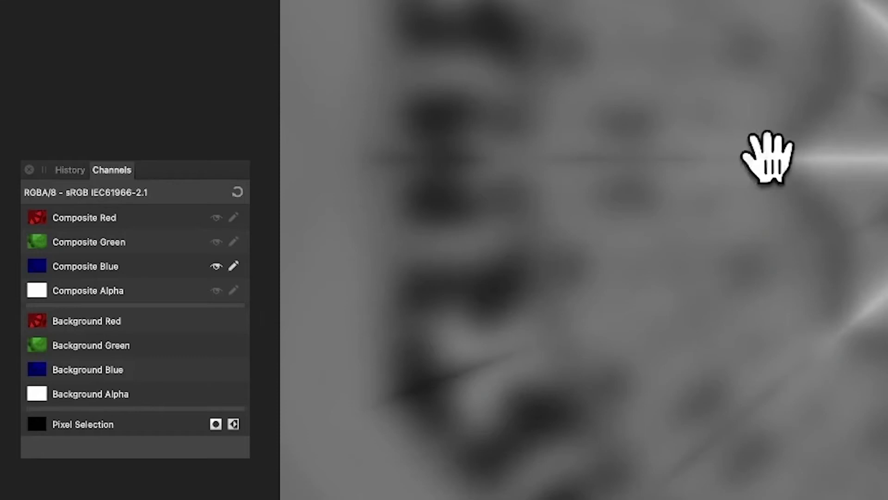
# Restore the display of all channels and duplicate the Background layer
pyautogui.click(237, 192)
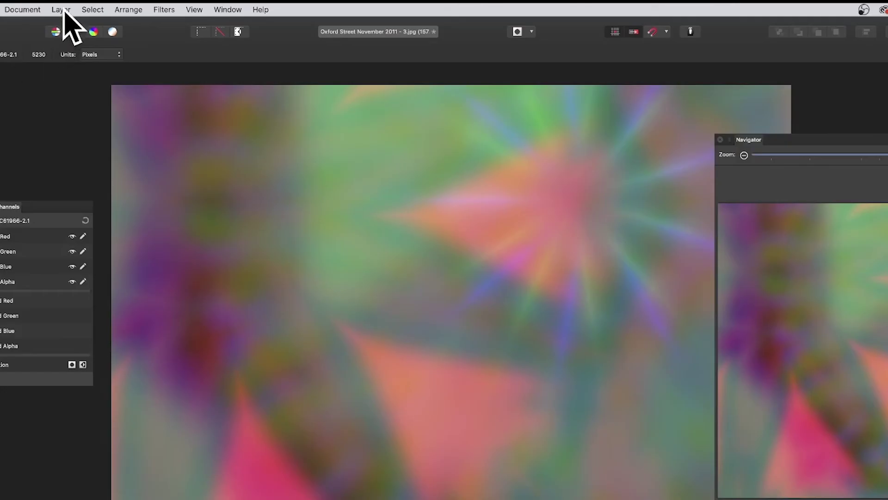
pyautogui.click(62, 10)
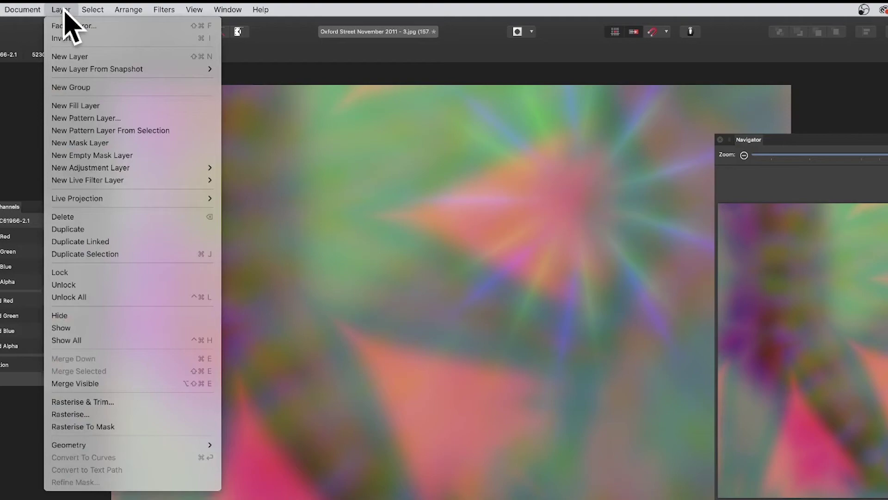
pyautogui.click(92, 230)
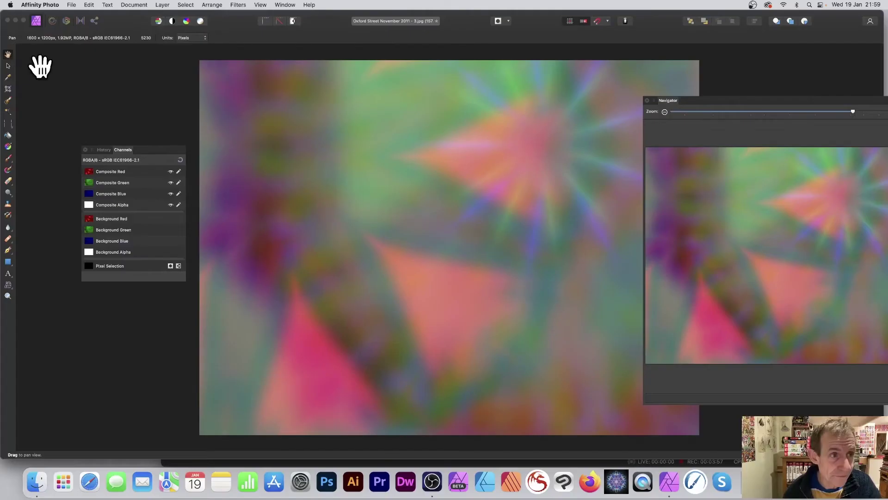
# Apply a Gaussian Blur with a radius of about 31.4 px to the duplicated Background layer
pyautogui.click(9, 65)
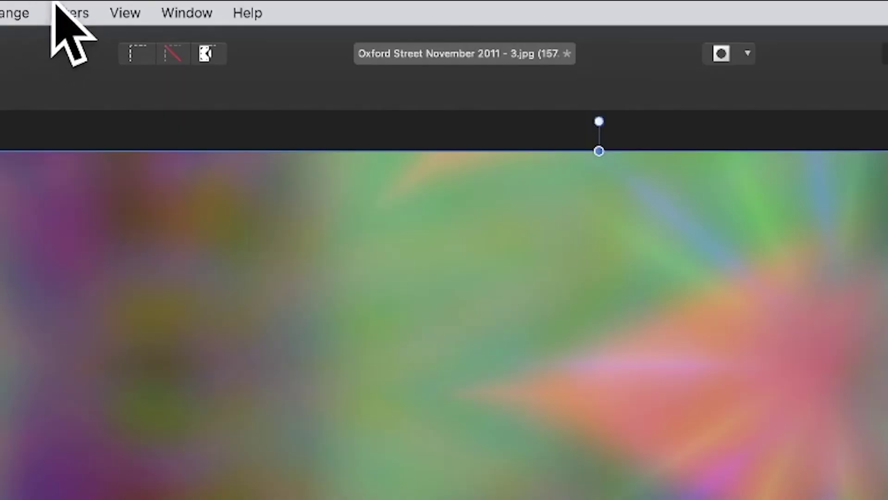
pyautogui.click(232, 4)
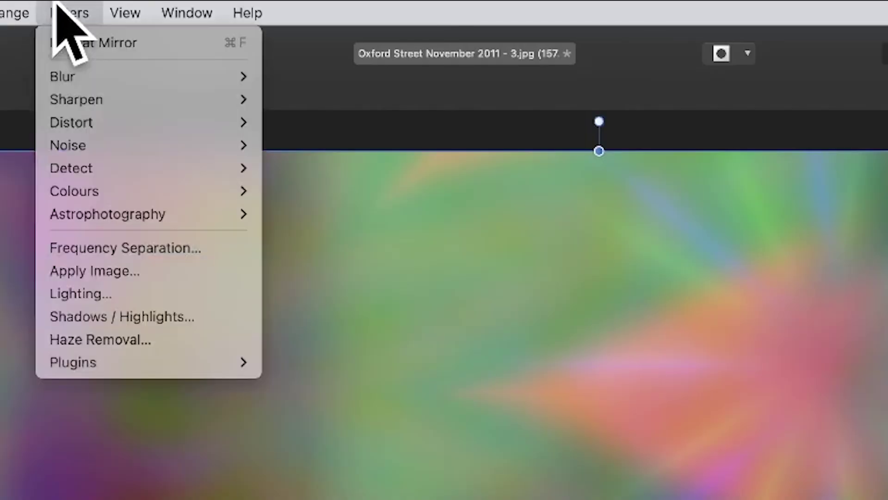
pyautogui.moveTo(63, 79)
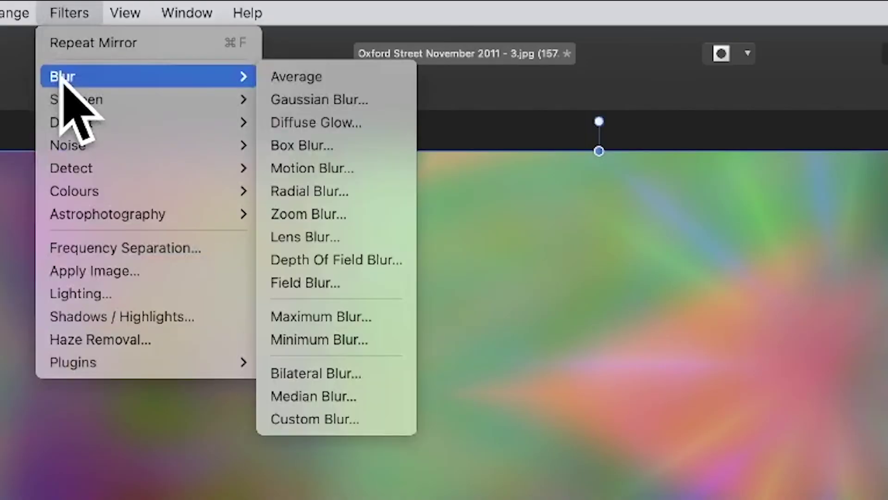
pyautogui.click(362, 99)
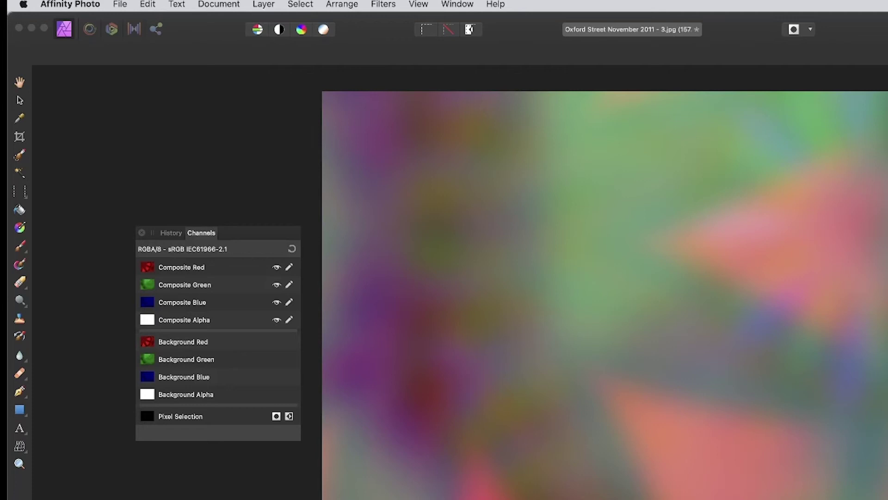
pyautogui.moveTo(505, 263); pyautogui.dragTo(525, 264)
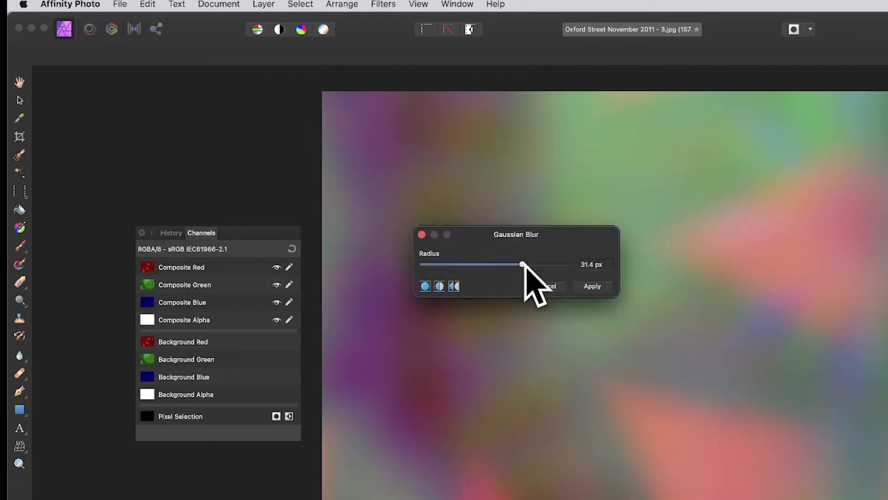
pyautogui.click(596, 287)
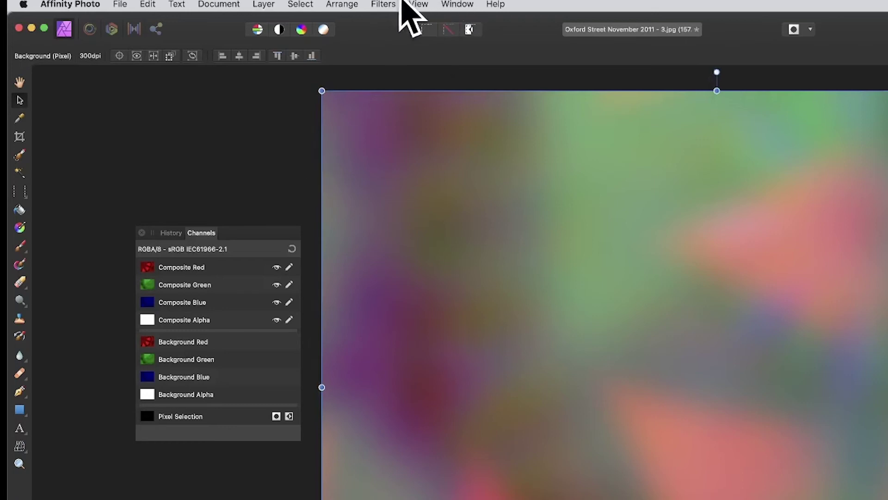
# Show the layer list, set the duplicated Background layer's blend mode to Soft Light, and move the list off the photo
pyautogui.click(413, 3)
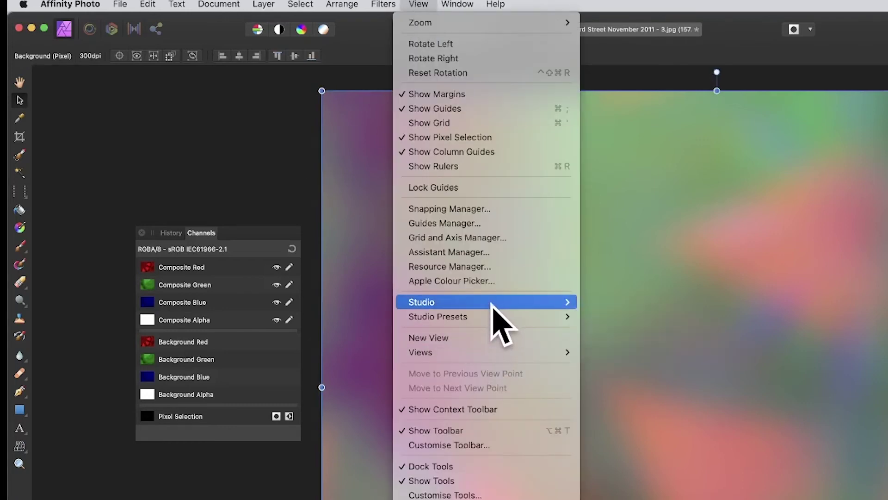
pyautogui.moveTo(492, 303)
pyautogui.click(630, 448)
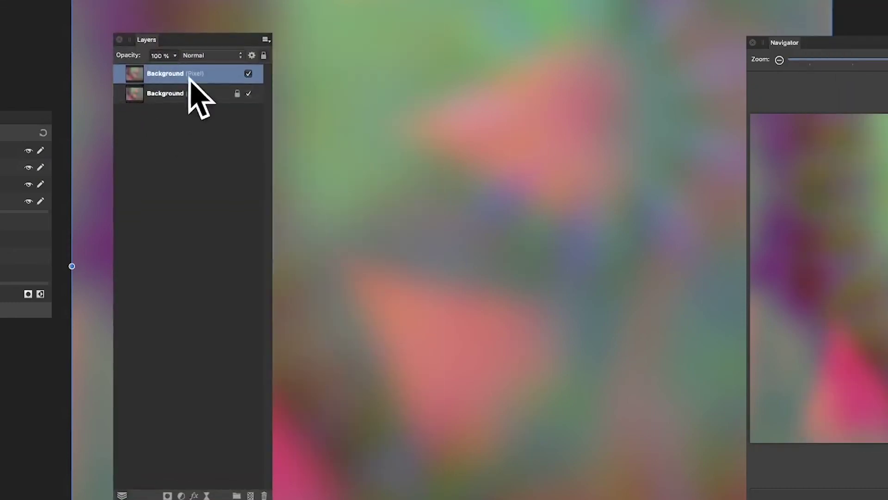
pyautogui.click(207, 56)
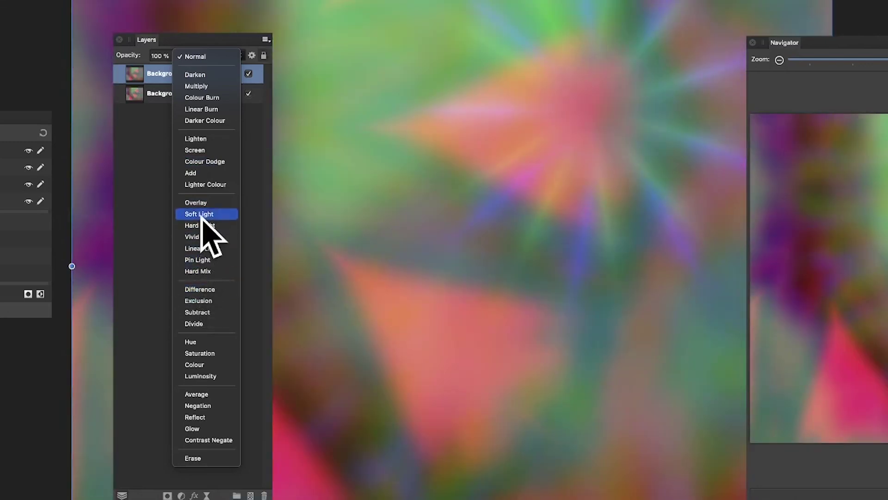
pyautogui.click(202, 214)
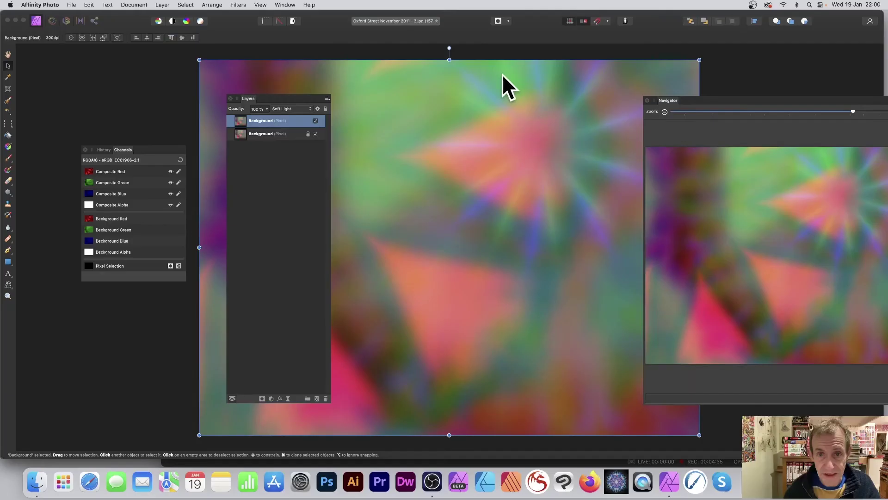
pyautogui.moveTo(252, 98); pyautogui.dragTo(100, 252)
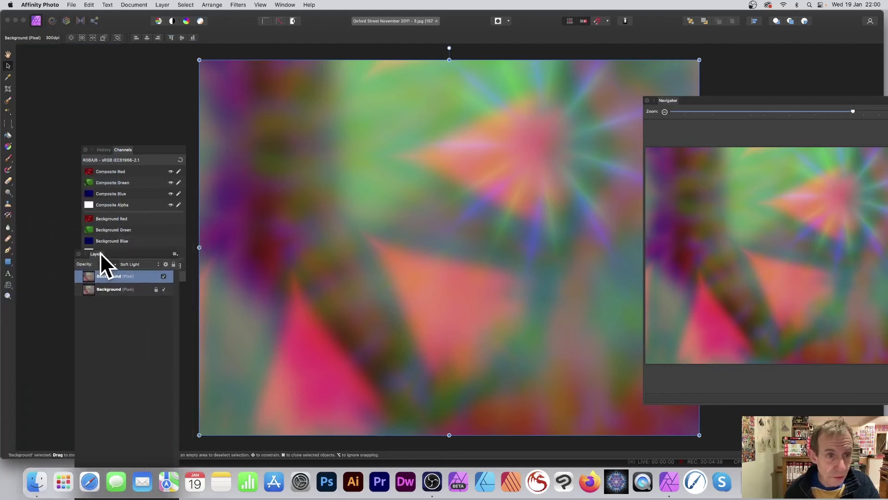
# Apply a Mirror distortion with 9 mirrors to the duplicated layer's Composite Red channel, repositioning the mirror centre on the photo
pyautogui.click(129, 171)
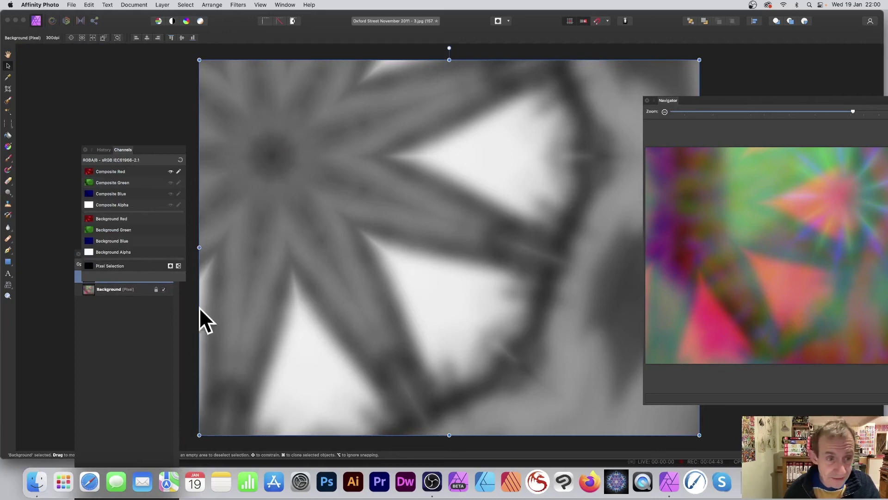
pyautogui.click(238, 5)
pyautogui.moveTo(246, 46)
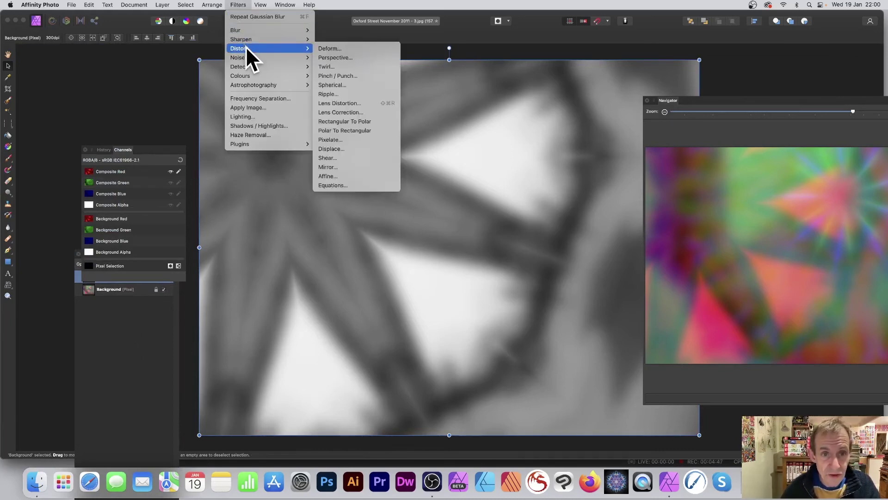
pyautogui.click(340, 168)
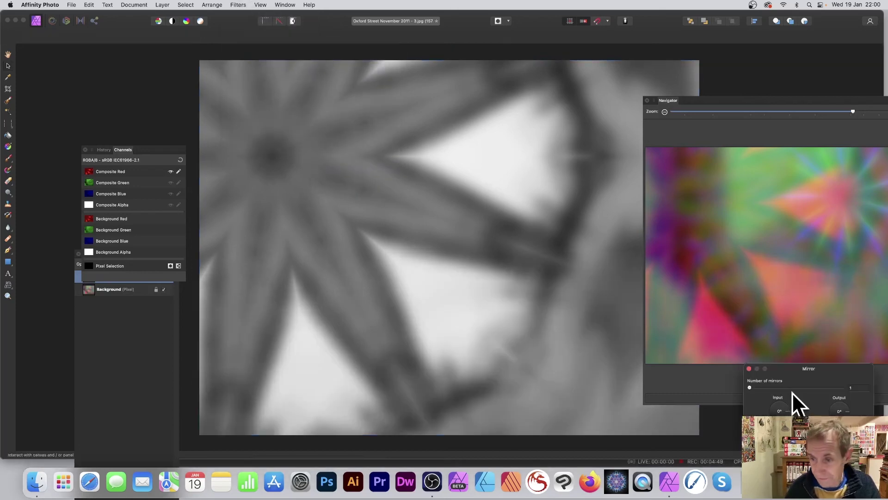
pyautogui.moveTo(806, 374); pyautogui.dragTo(319, 193)
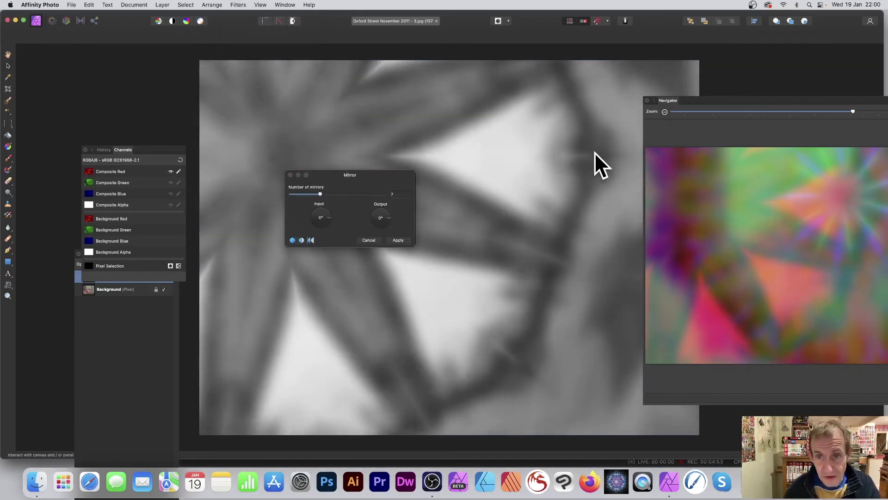
pyautogui.moveTo(595, 152); pyautogui.dragTo(532, 165)
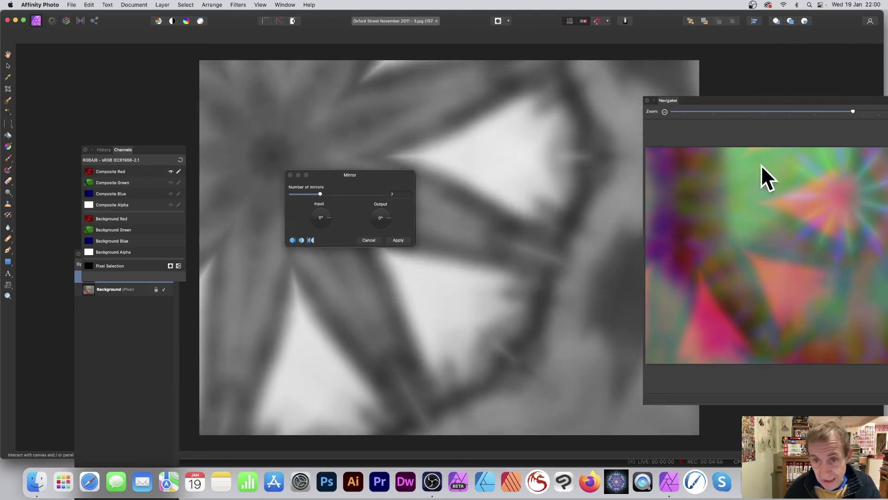
pyautogui.click(330, 194)
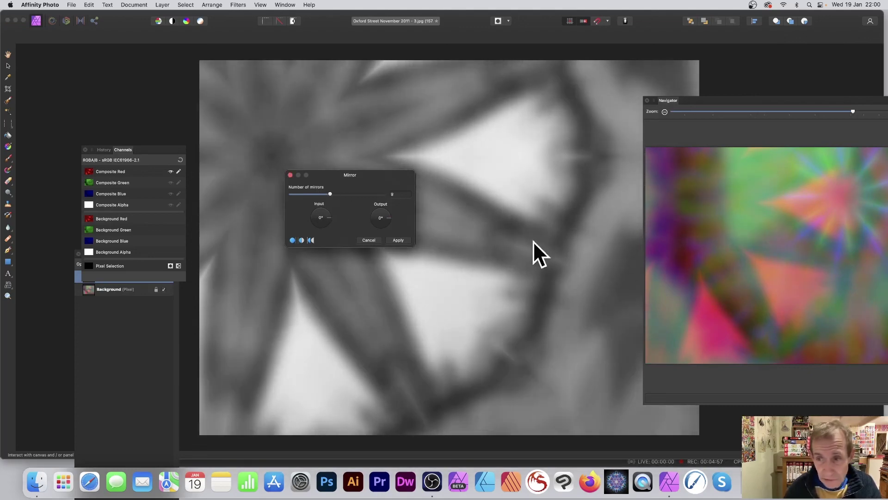
pyautogui.click(397, 240)
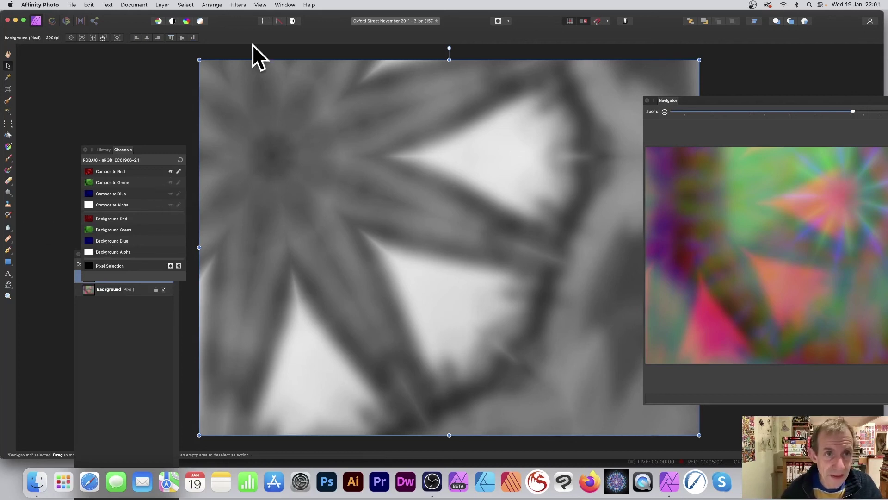
# Fade the Mirror distortion on the Composite Red channel to 24% with the Hue blend mode
pyautogui.click(238, 4)
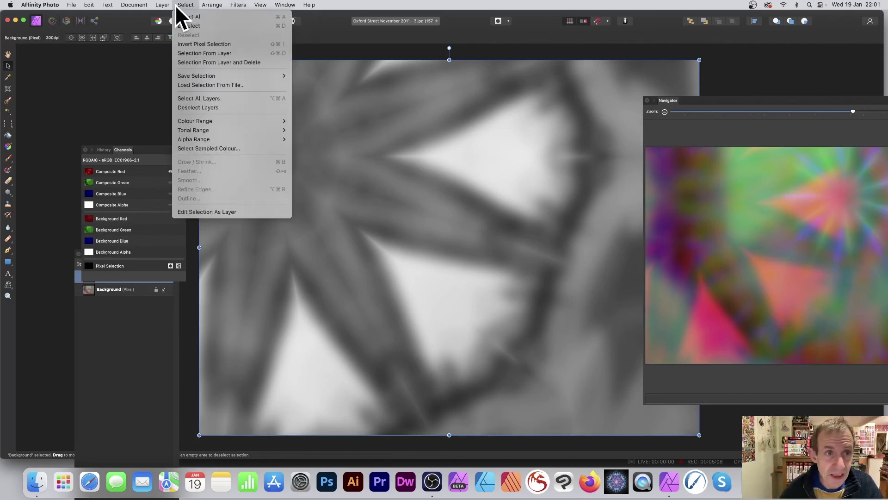
pyautogui.click(171, 16)
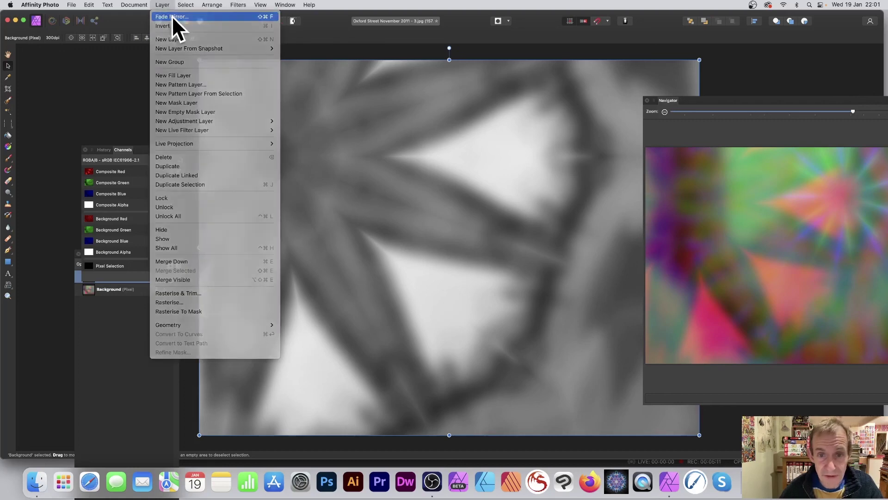
pyautogui.moveTo(816, 382); pyautogui.dragTo(273, 157)
pyautogui.click(298, 175)
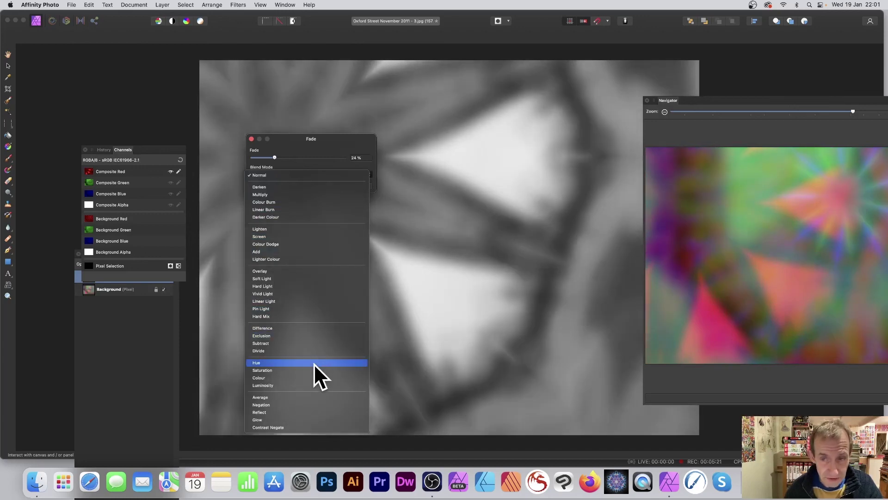
pyautogui.click(314, 363)
pyautogui.click(368, 185)
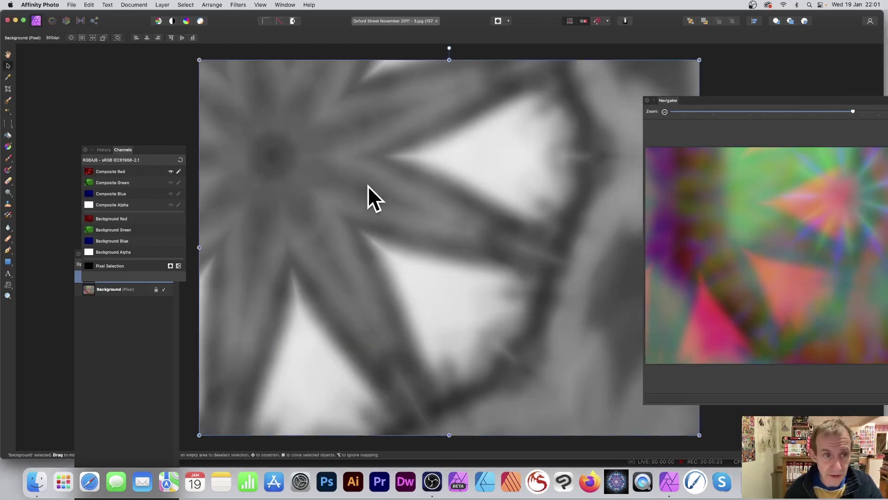
# Restore the display of all channels and set the duplicated Background layer's blend mode to Hue
pyautogui.click(142, 183)
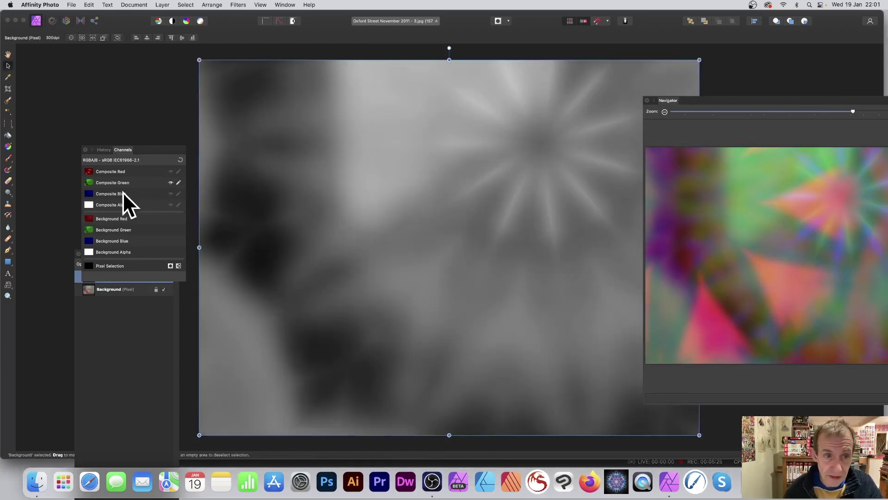
pyautogui.click(180, 160)
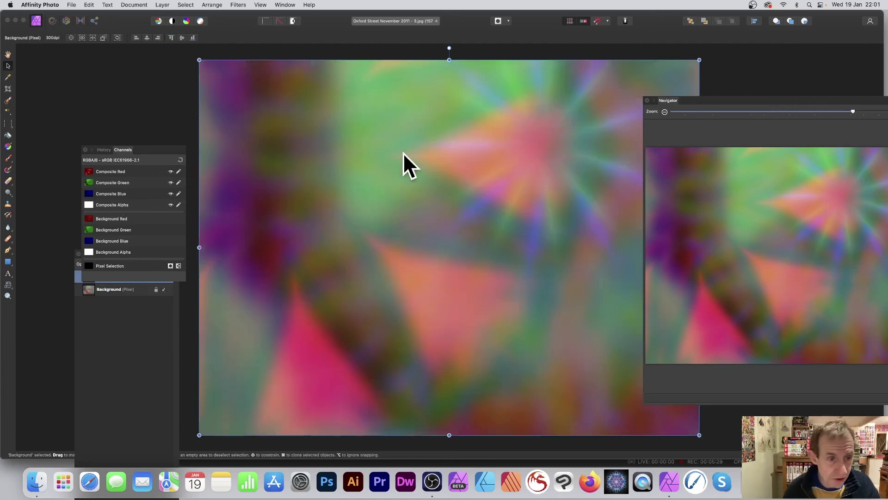
pyautogui.click(120, 320)
pyautogui.click(122, 277)
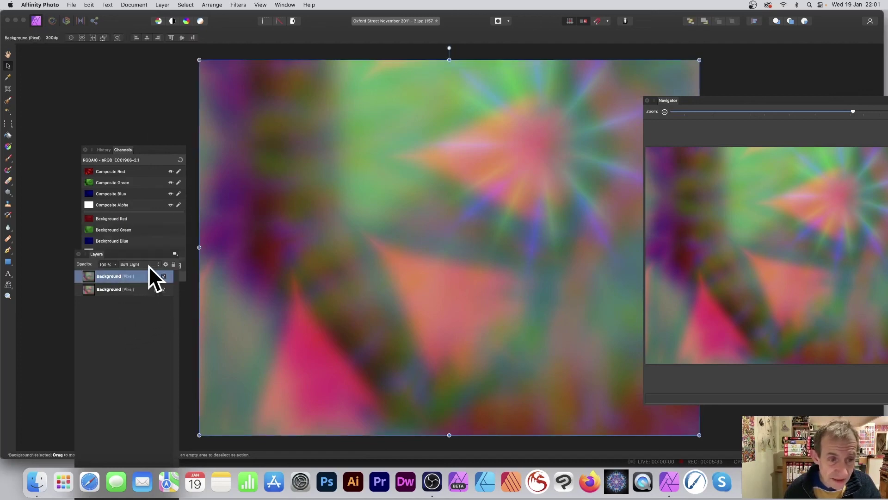
pyautogui.click(147, 265)
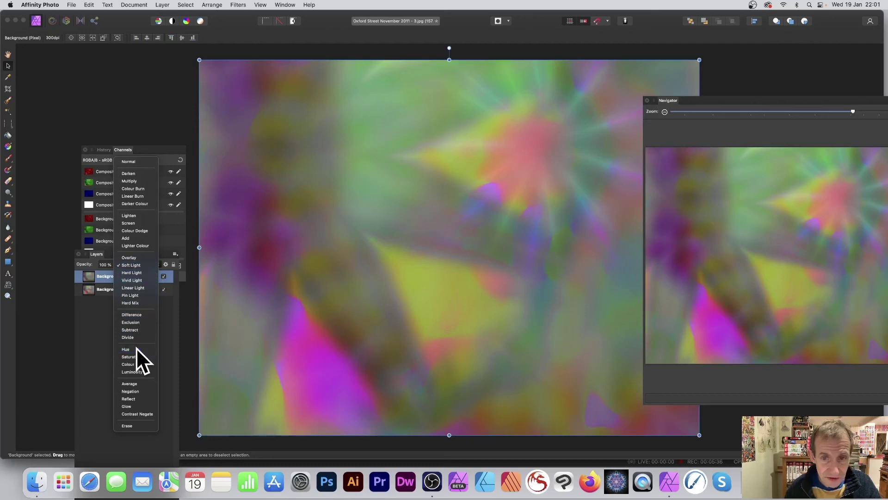
pyautogui.click(136, 349)
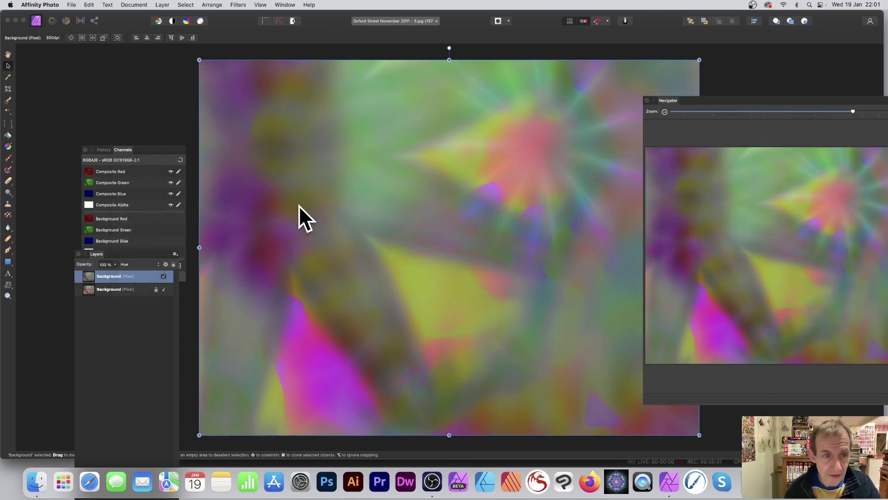